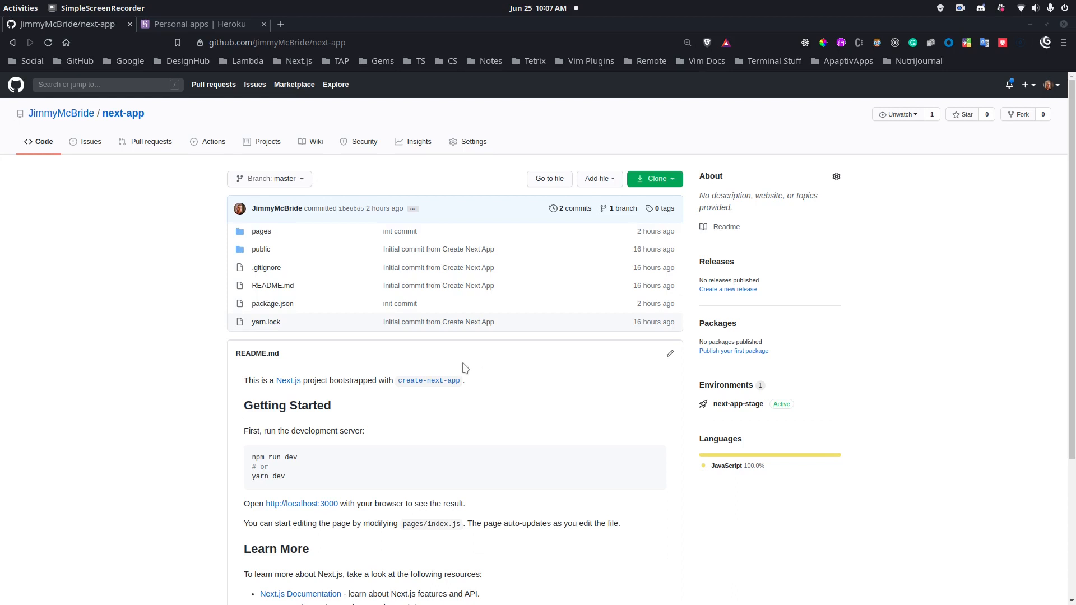
Review the start script's -p $PORT option and the heroku-postbuild script in the next-app repository's package.json
left_click(273, 305)
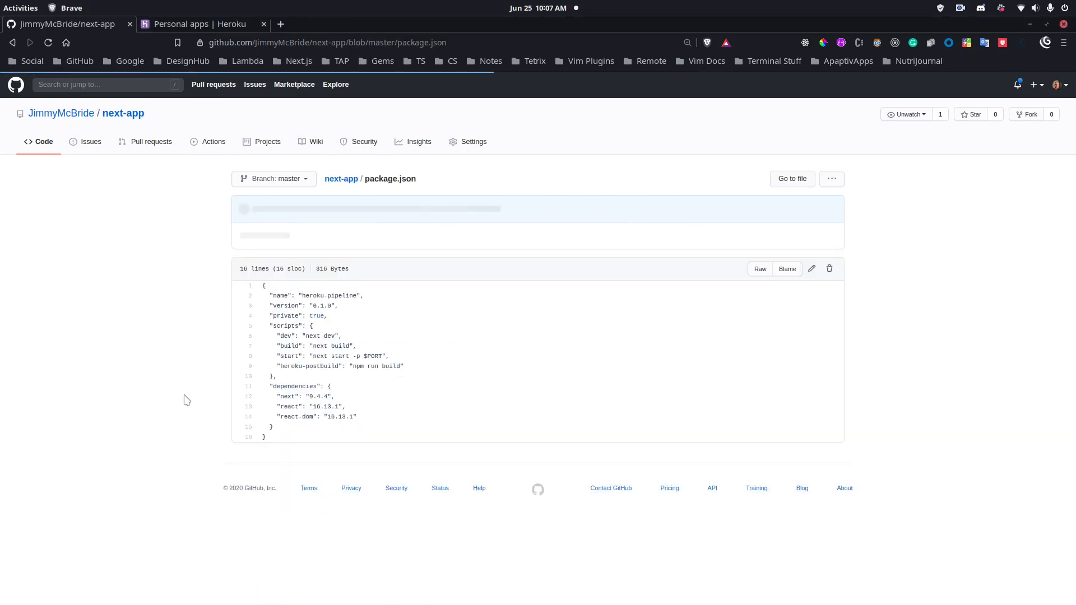
left_click_drag(350, 355, 383, 356)
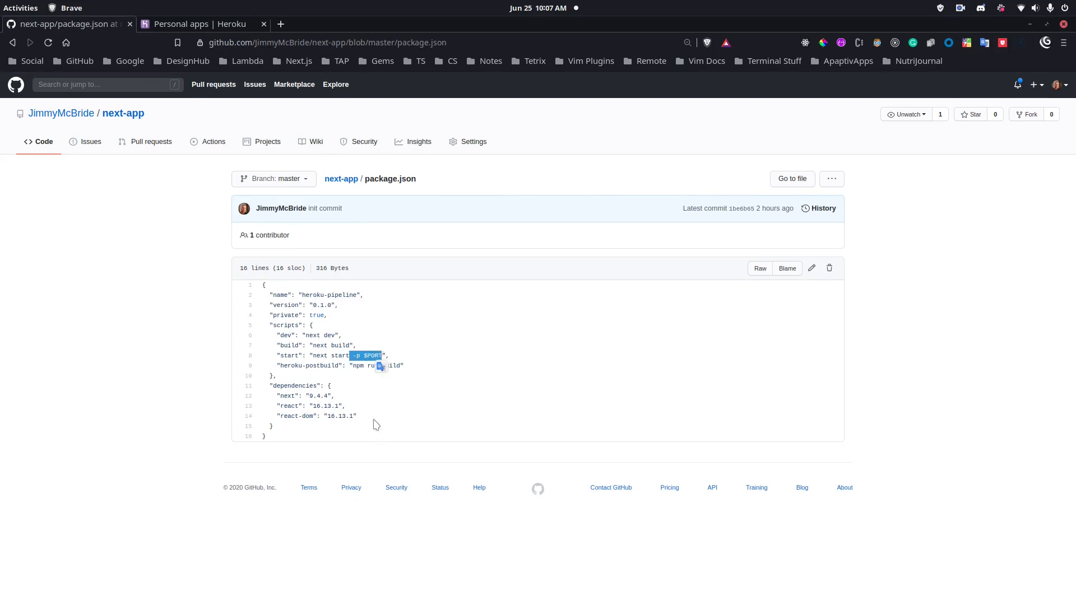
double_click(374, 356)
left_click(471, 421)
left_click_drag(359, 356, 379, 356)
left_click_drag(283, 365, 420, 360)
left_click(338, 365)
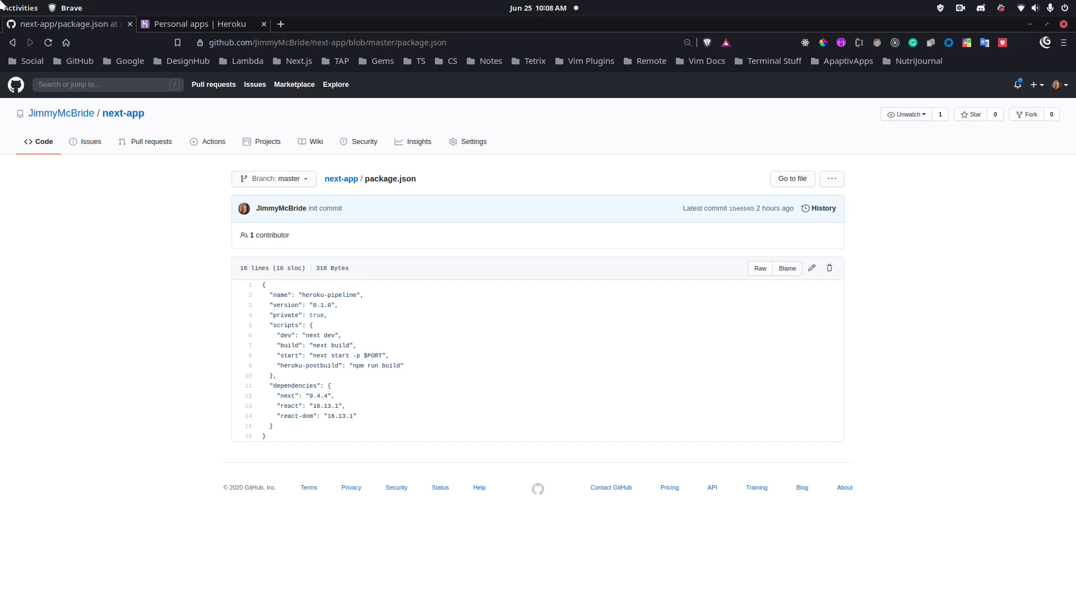
left_click(13, 43)
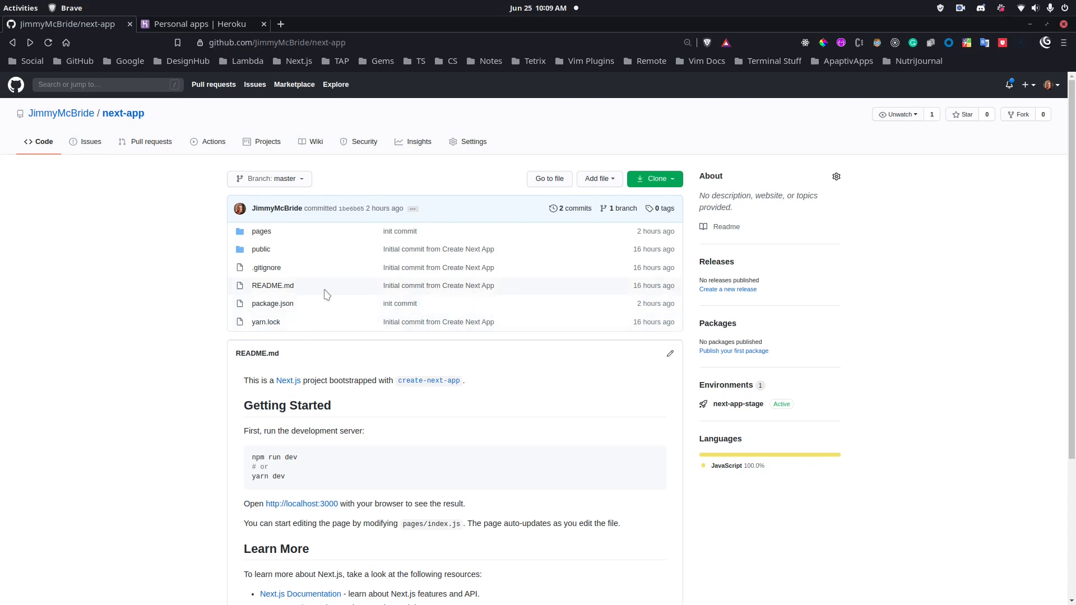
Review the ignored files listed in the repository's .gitignore, including the local env files
left_click(267, 268)
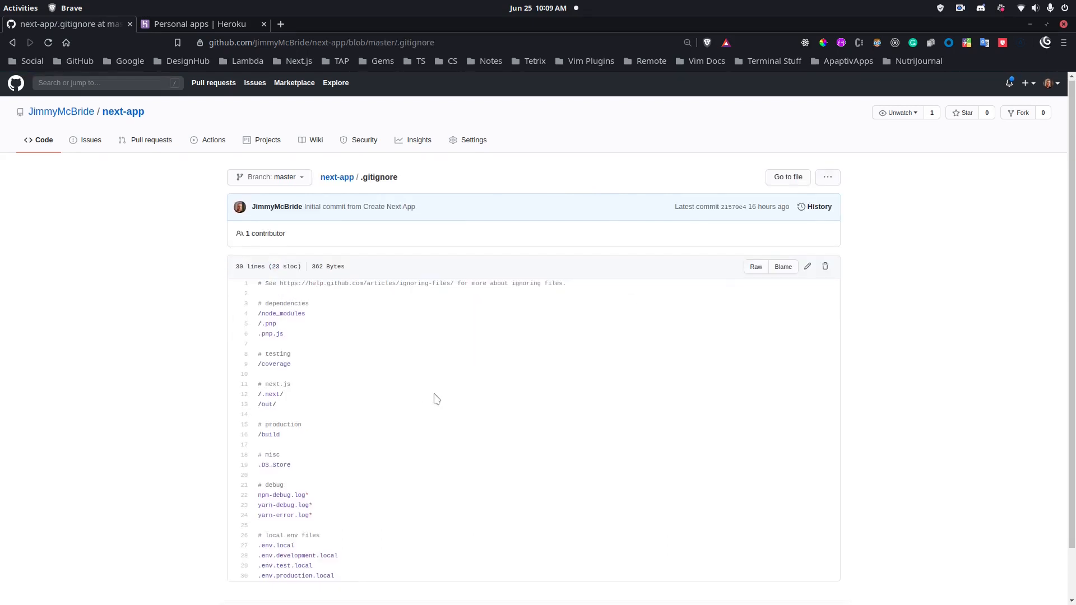
scroll(436, 399, "down", 2)
left_click_drag(377, 459, 161, 384)
left_click(442, 440)
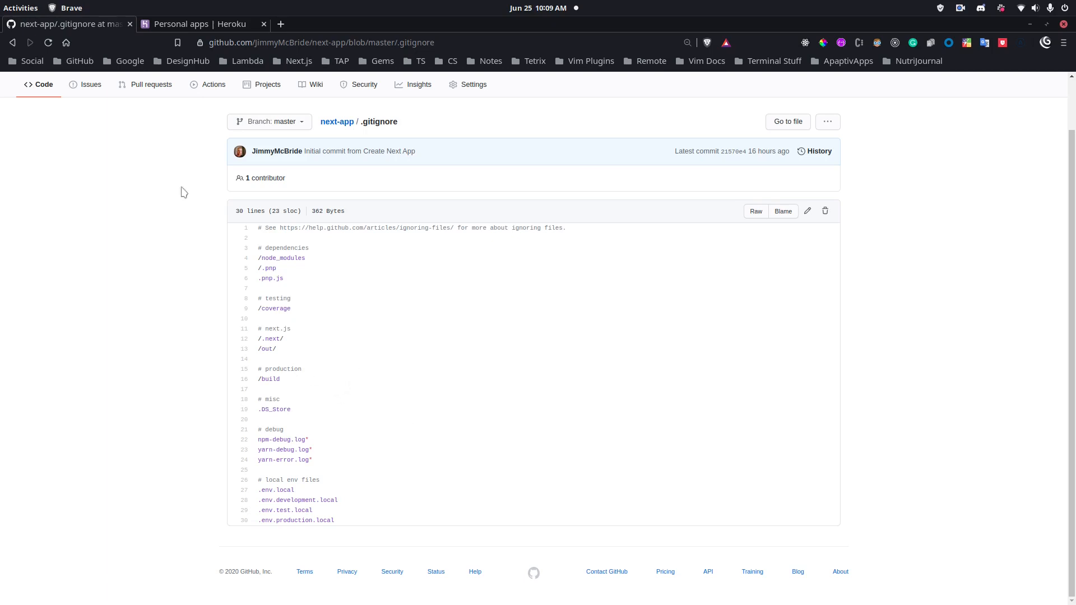
left_click(12, 43)
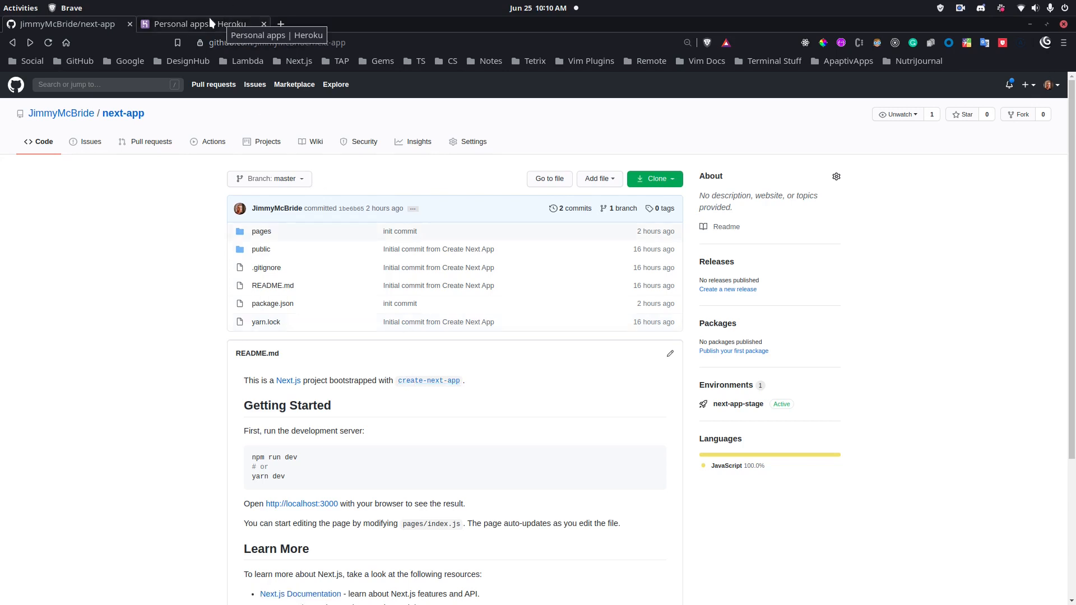
Switch to the Heroku dashboard and start a new pipeline named next-pipeline
left_click(193, 25)
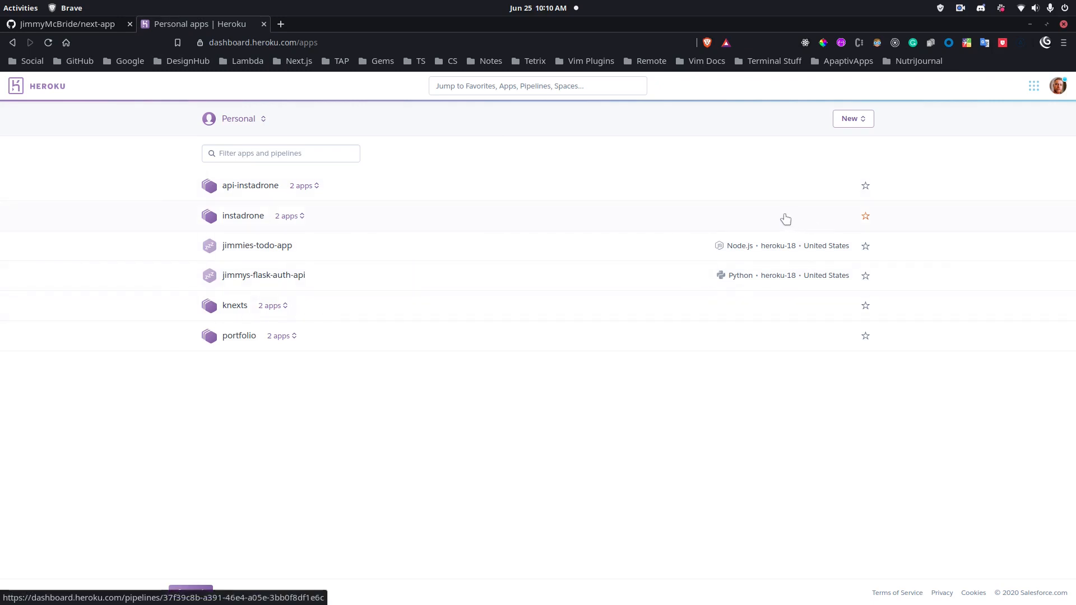
left_click(853, 124)
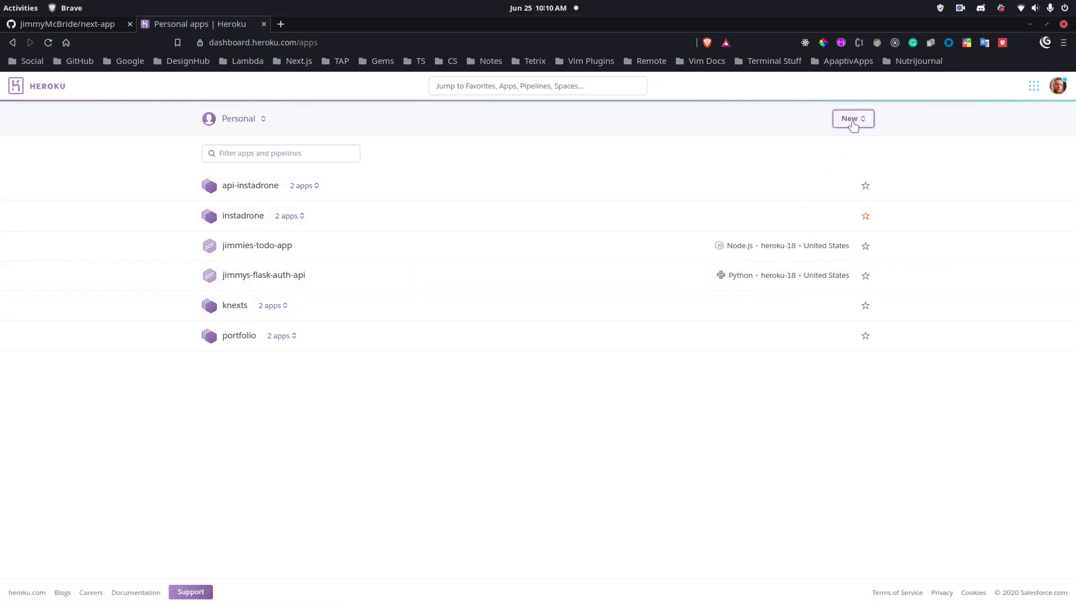
left_click(820, 164)
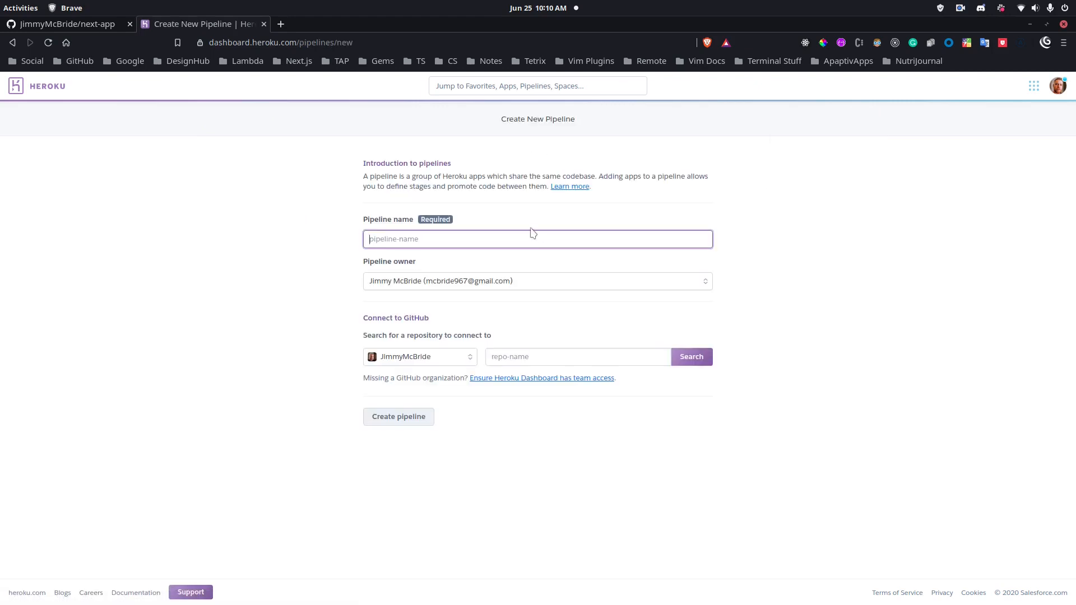
type("next")
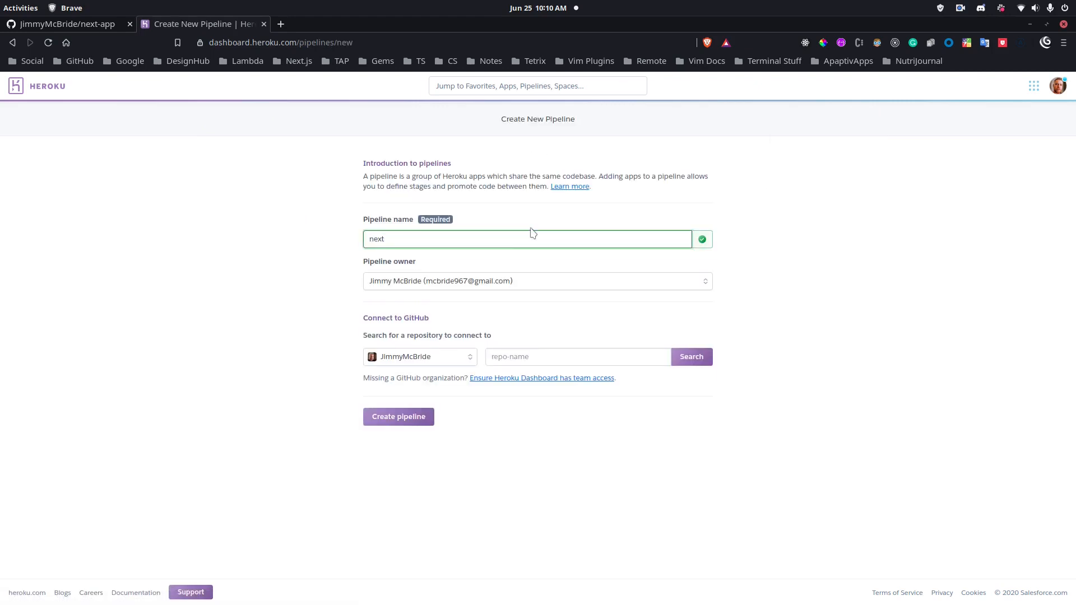
type("-pipeline")
Connect the pipeline to the next-app GitHub repository and create the pipeline
left_click(542, 355)
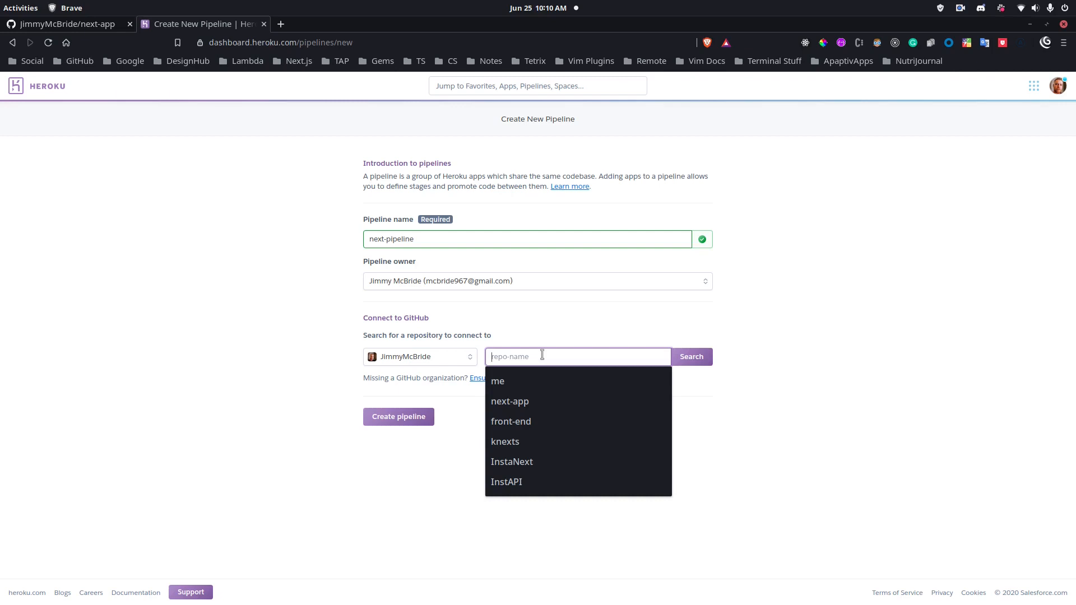
left_click(566, 399)
left_click(691, 356)
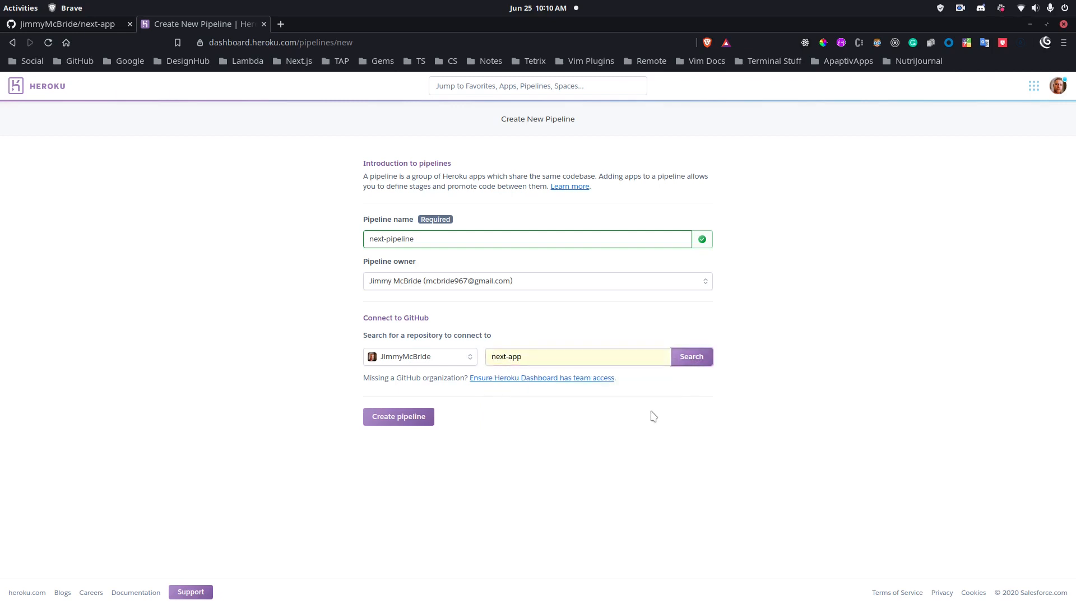
left_click(702, 414)
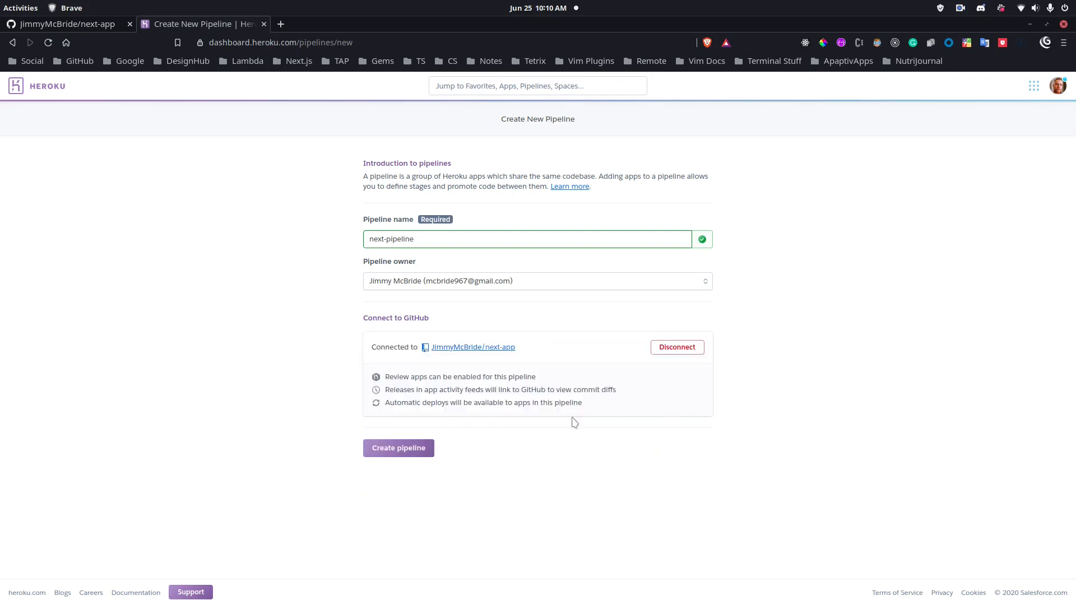
left_click(410, 453)
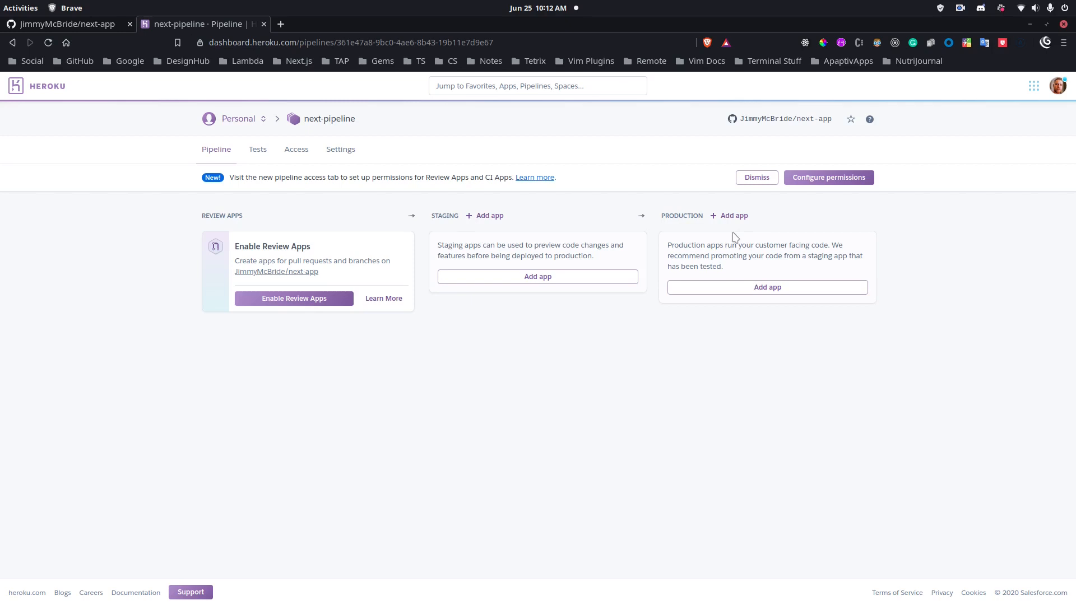
Create a new app named next-app-stage in the pipeline's staging stage
left_click(493, 218)
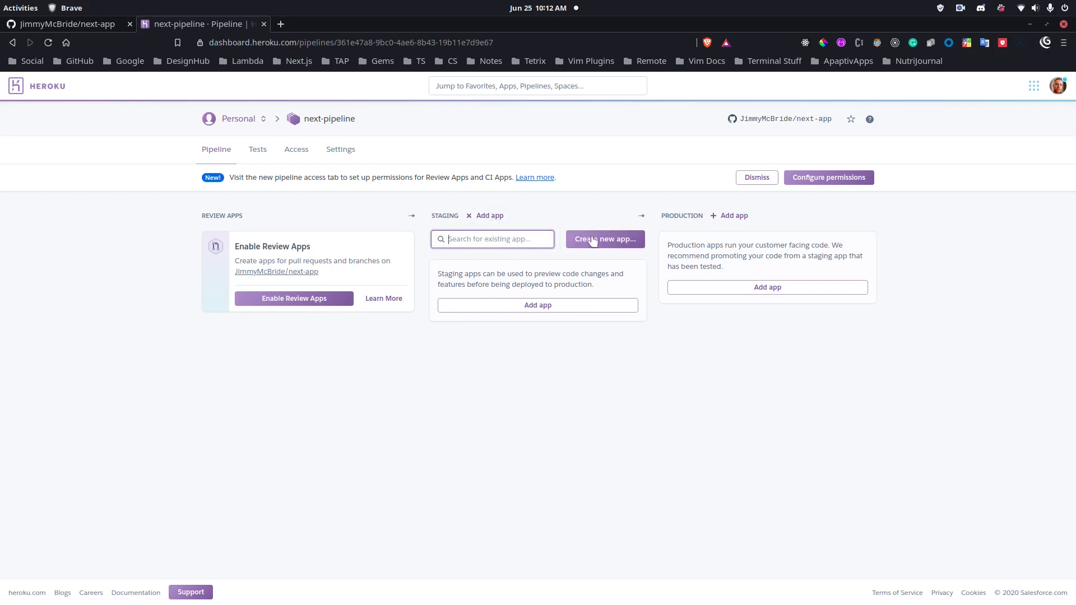
left_click(610, 239)
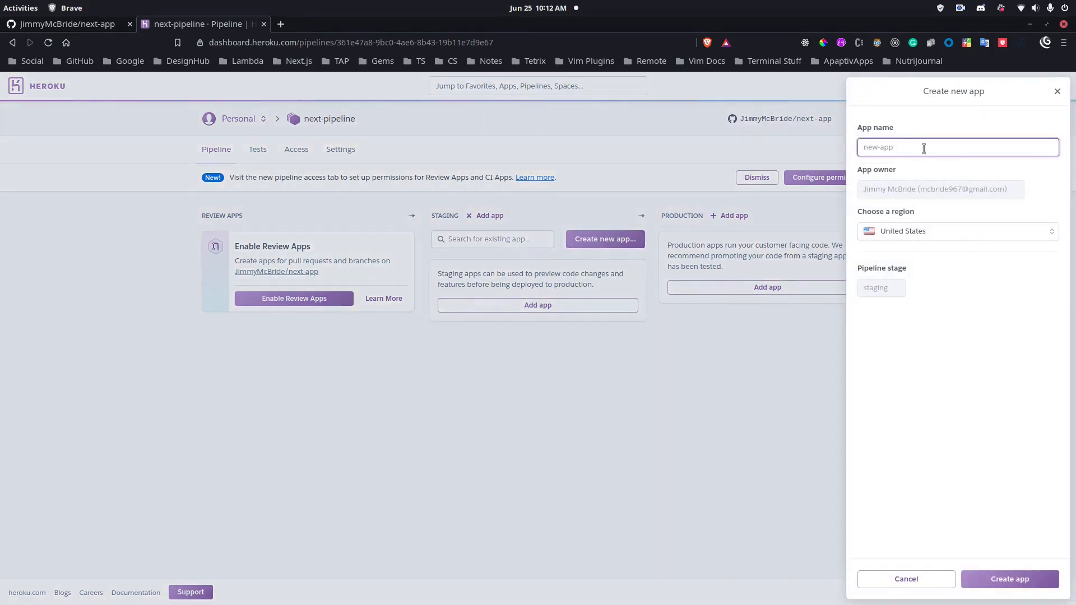
type("next-app-stage")
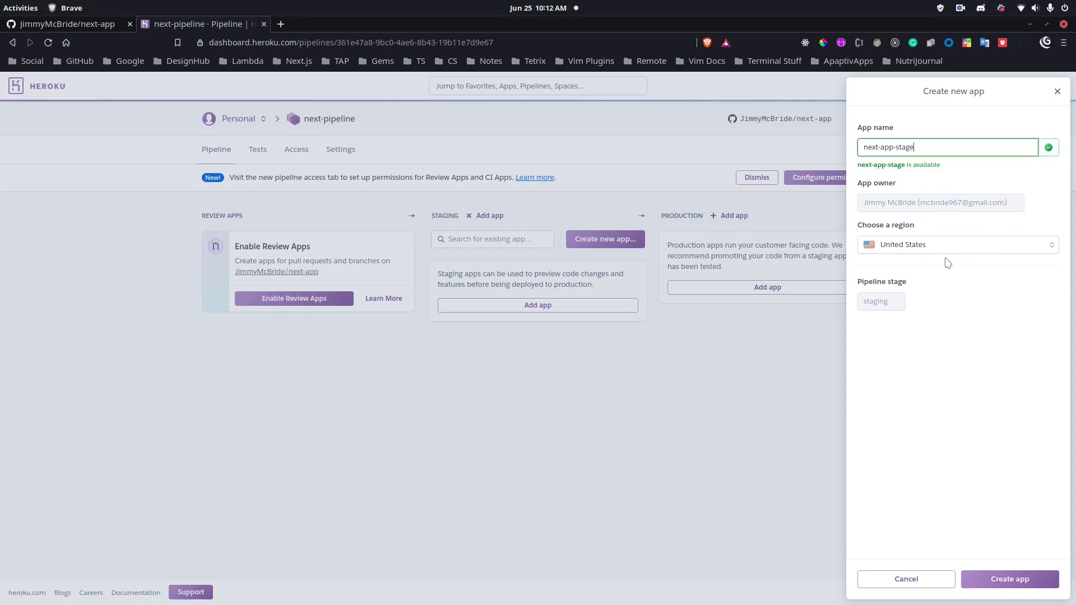
left_click(1005, 581)
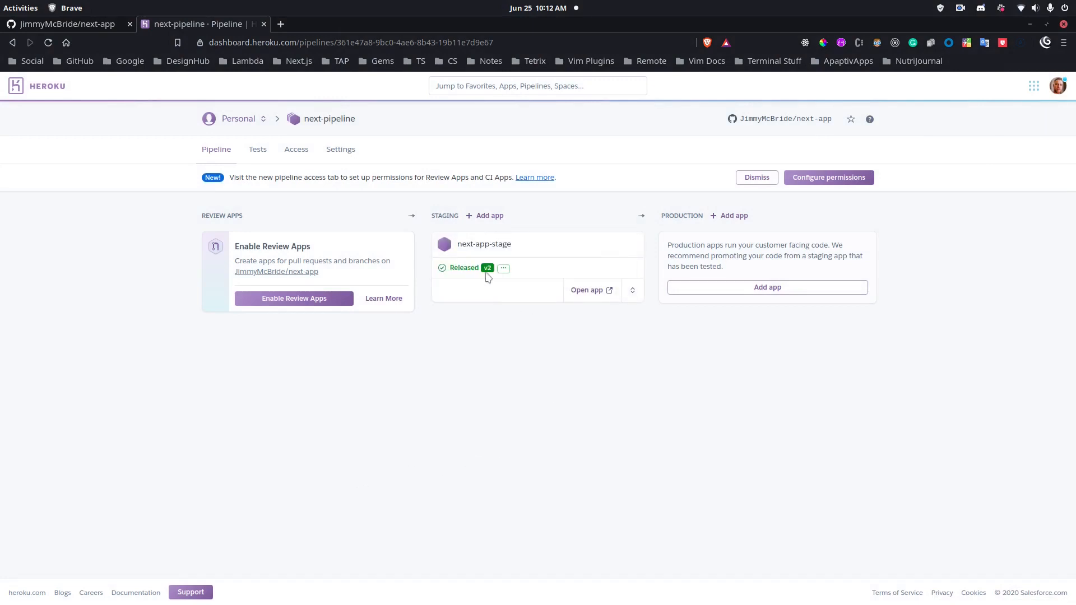
Enable automatic deploys from the master branch in the deployment settings of next-app-stage
left_click(486, 245)
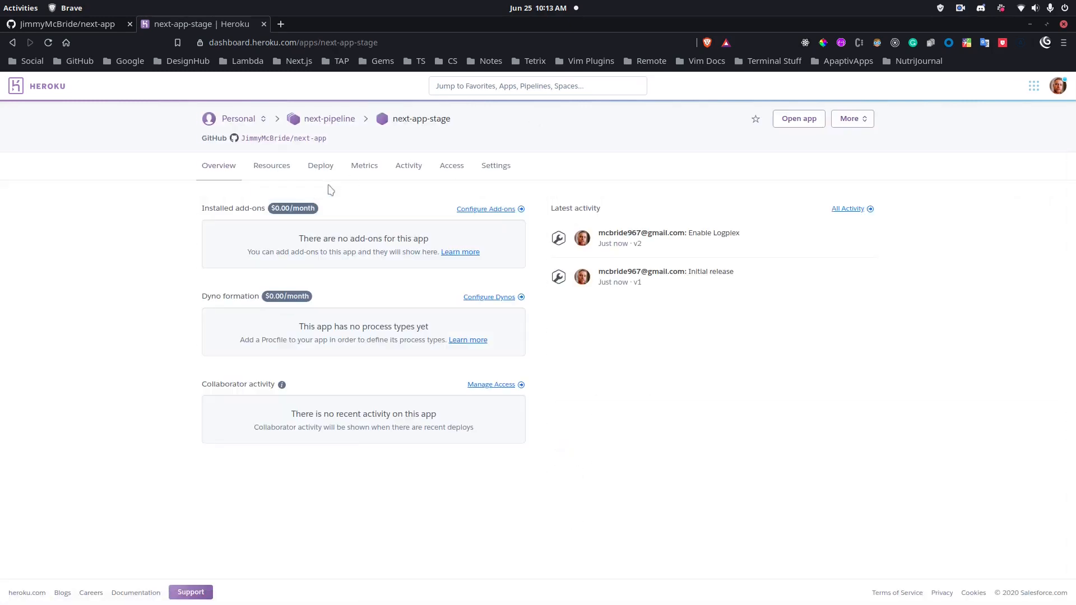
left_click(325, 166)
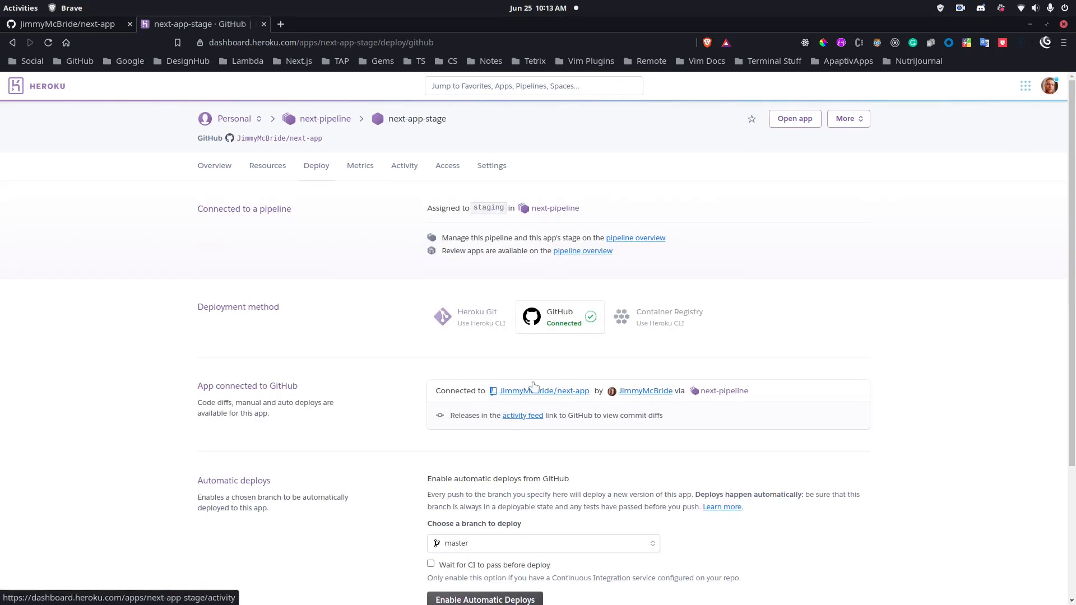
scroll(552, 404, "down", 3)
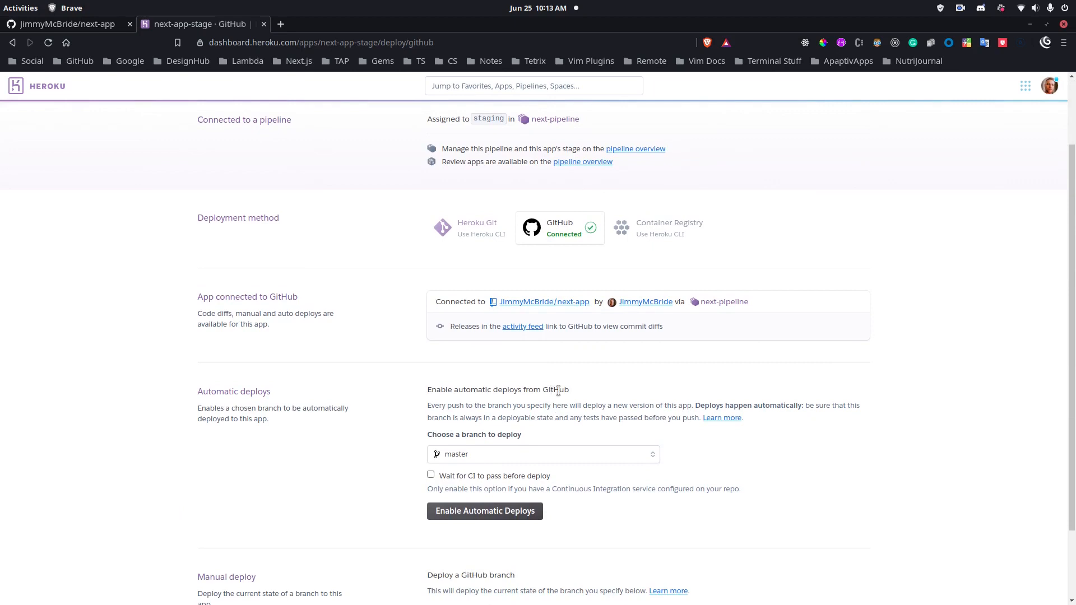
scroll(558, 390, "down", 3)
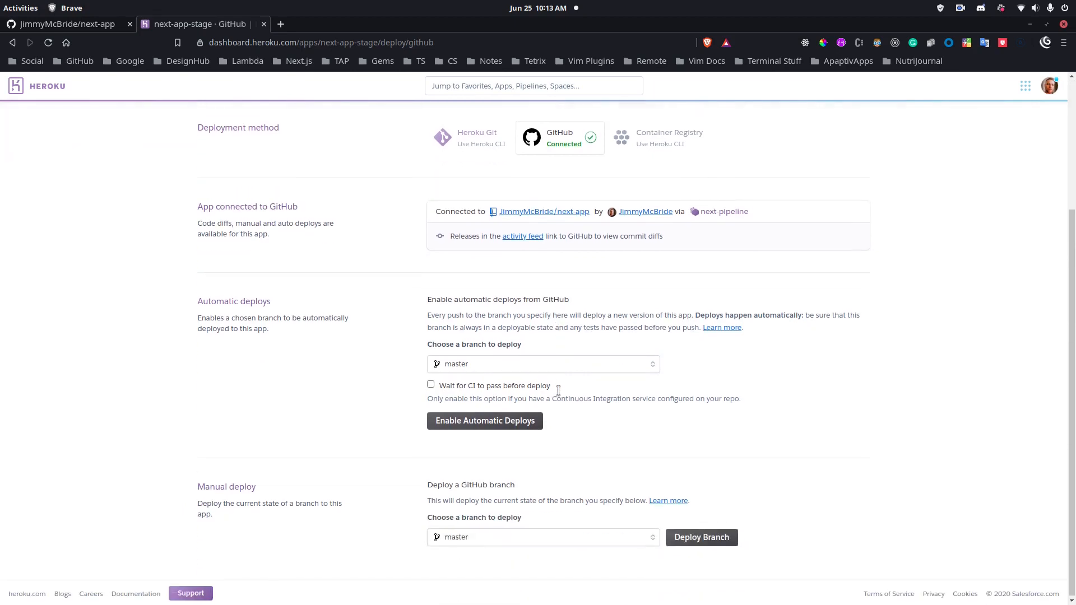
left_click(514, 420)
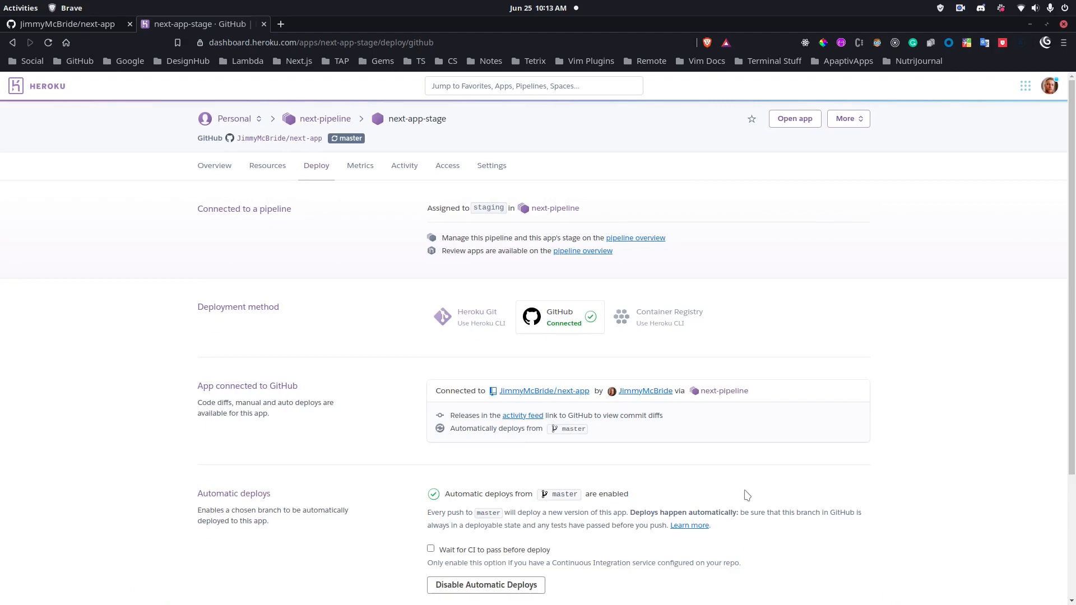
Manually deploy the master branch to next-app-stage and display its build progress
scroll(824, 471, "down", 3)
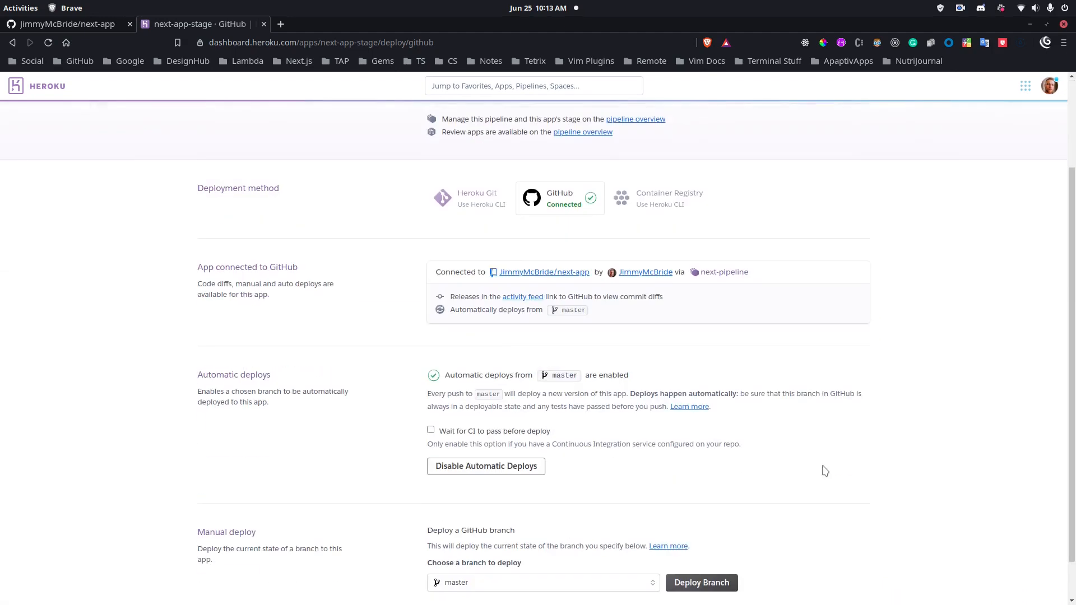
left_click(710, 537)
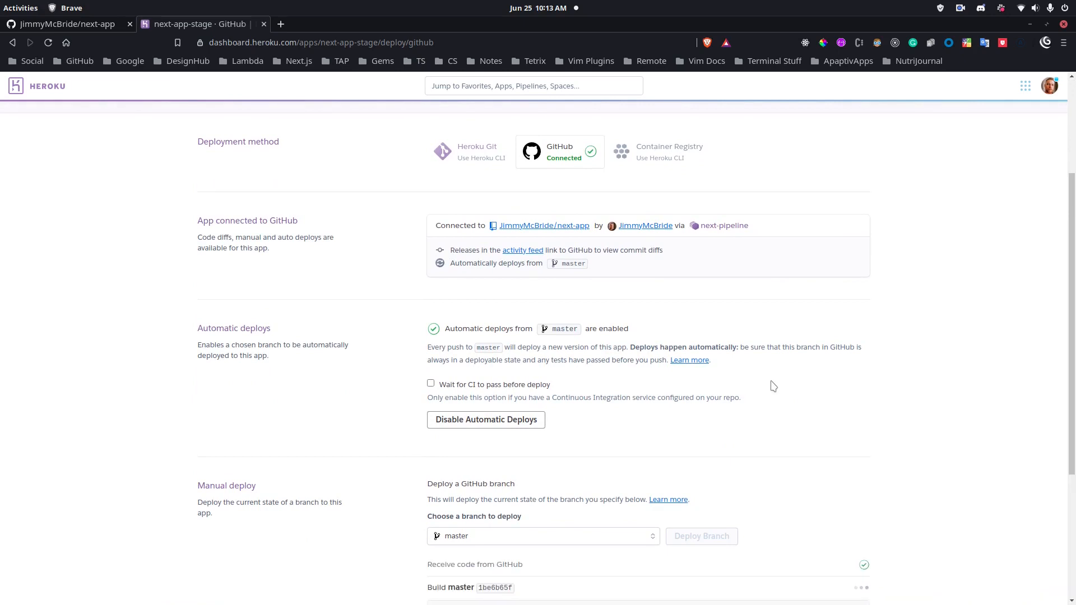
scroll(753, 387, "down", 5)
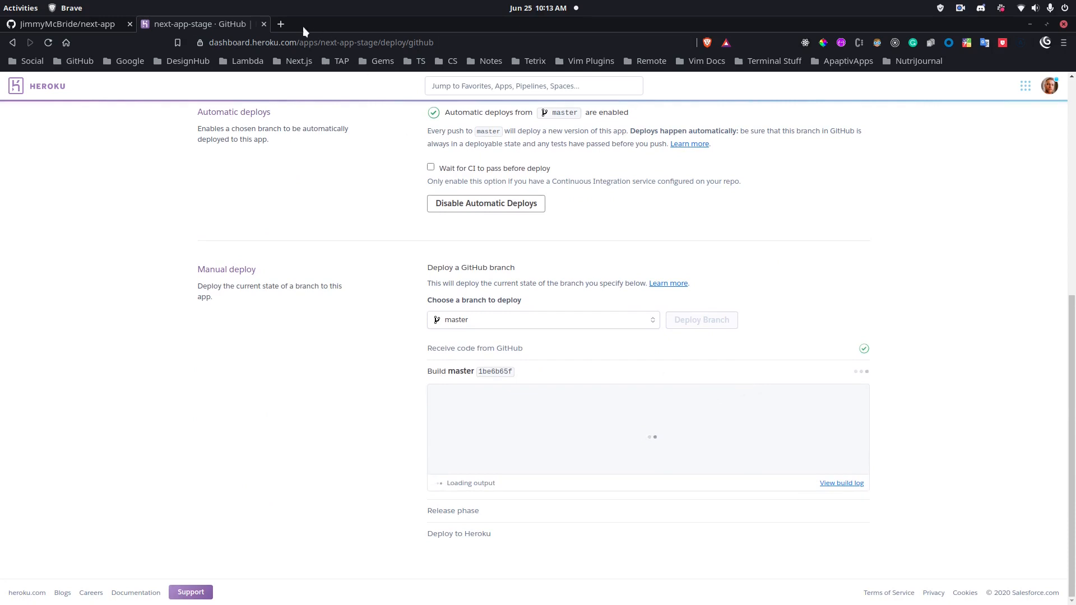
Open next-pipeline in a separate tab and create a new app named next-app-prod in its production stage
scroll(317, 286, "up", 7)
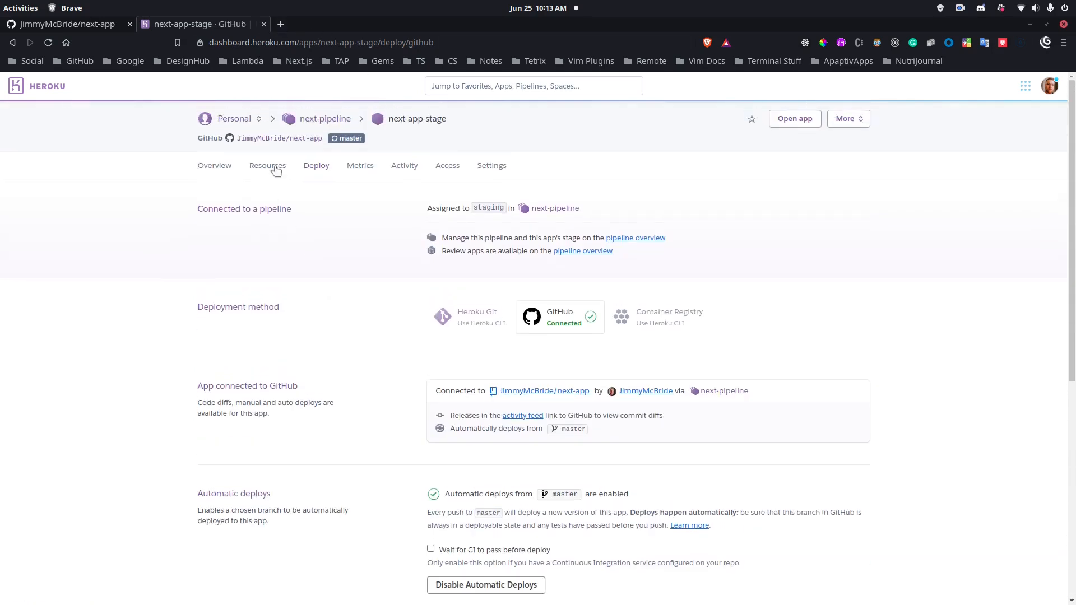
middle_click(313, 124)
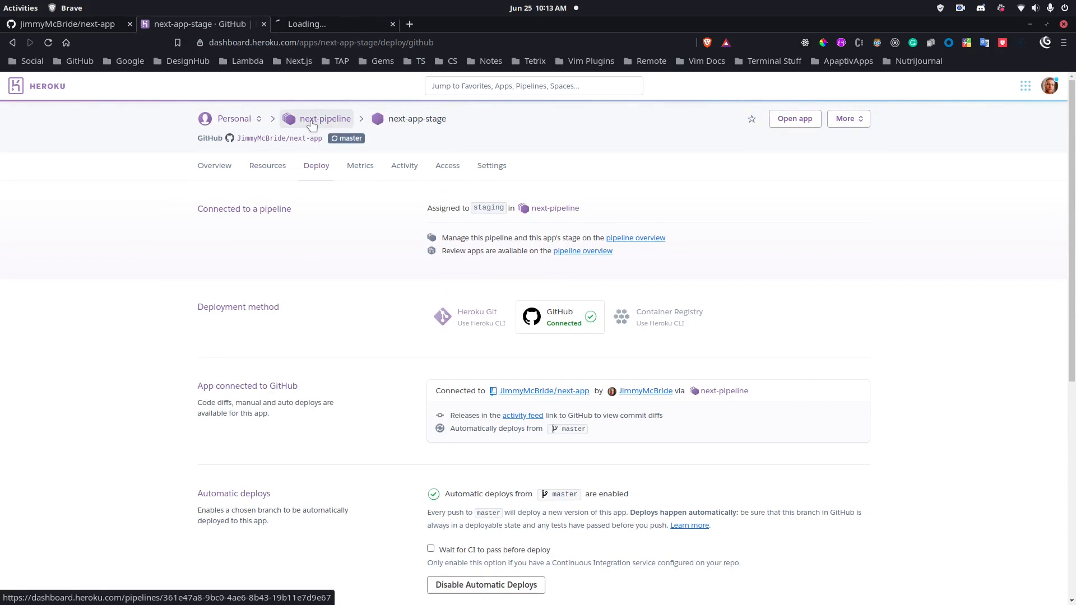
left_click(338, 25)
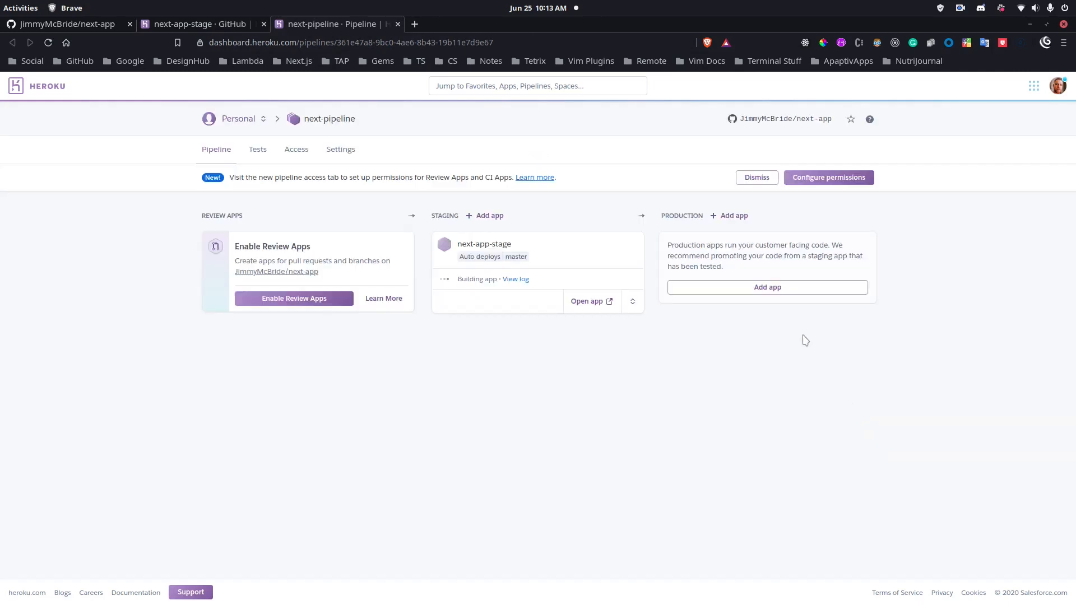
left_click(773, 288)
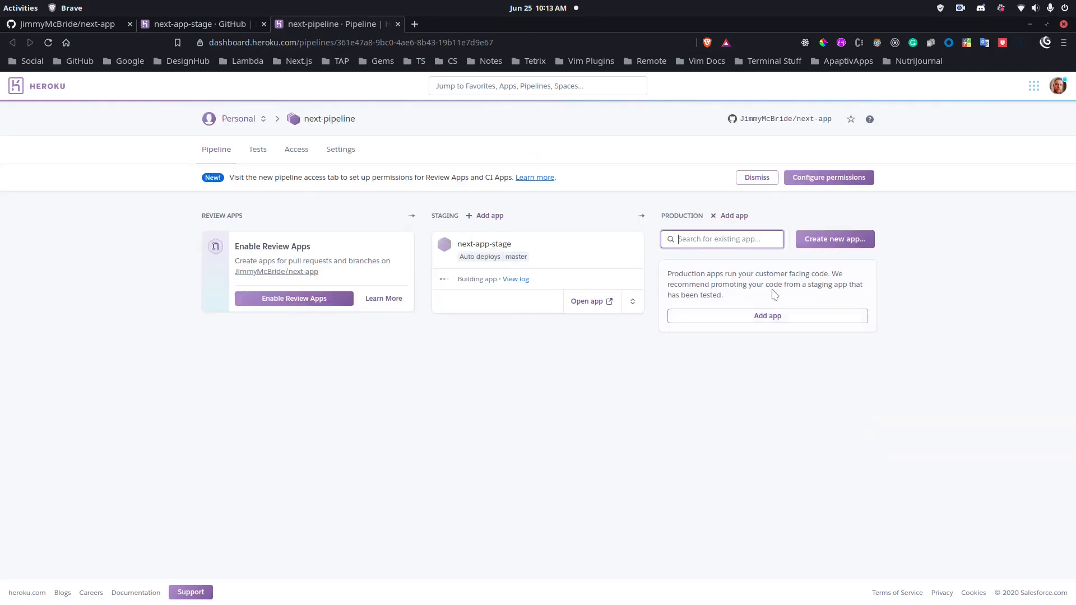
left_click(805, 240)
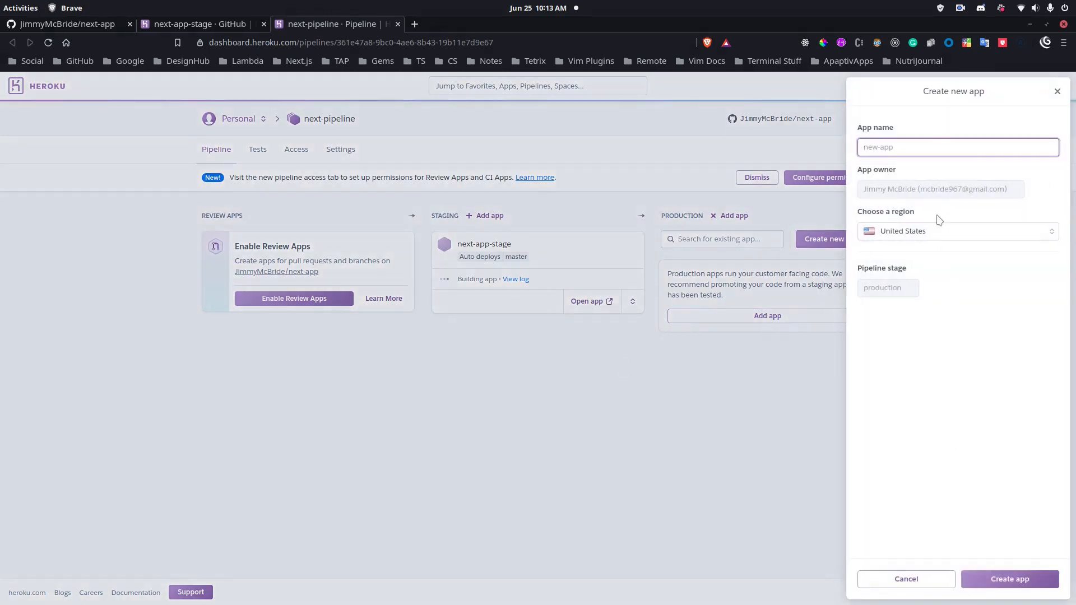
type("next-app-prod")
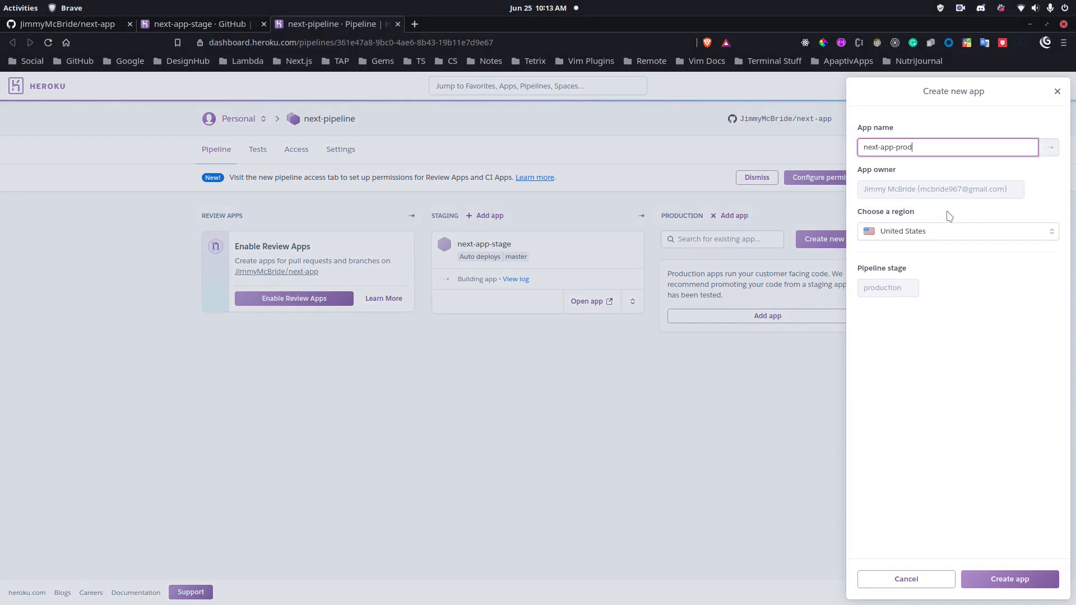
left_click(996, 584)
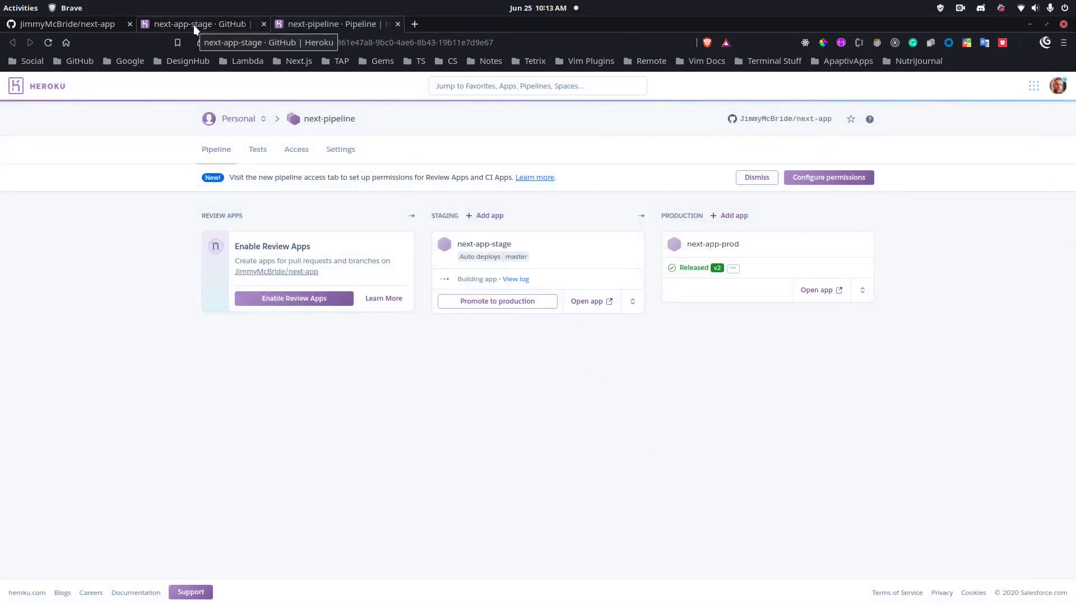
left_click_drag(456, 283, 475, 283)
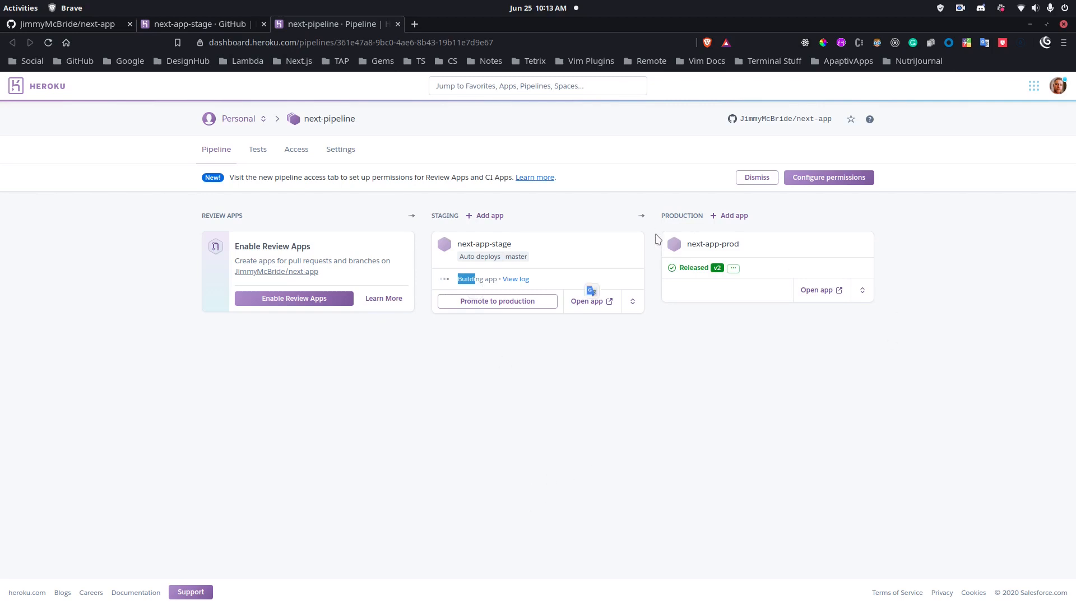
Open next-app-prod and review its GitHub connection and its automatic and manual deploy options
left_click(712, 245)
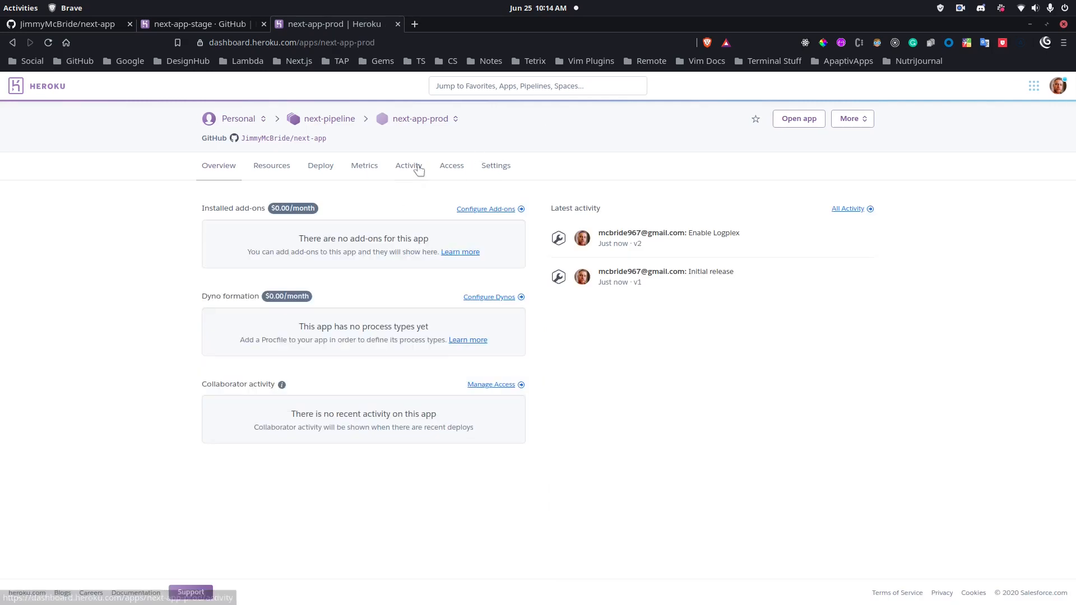
left_click(315, 176)
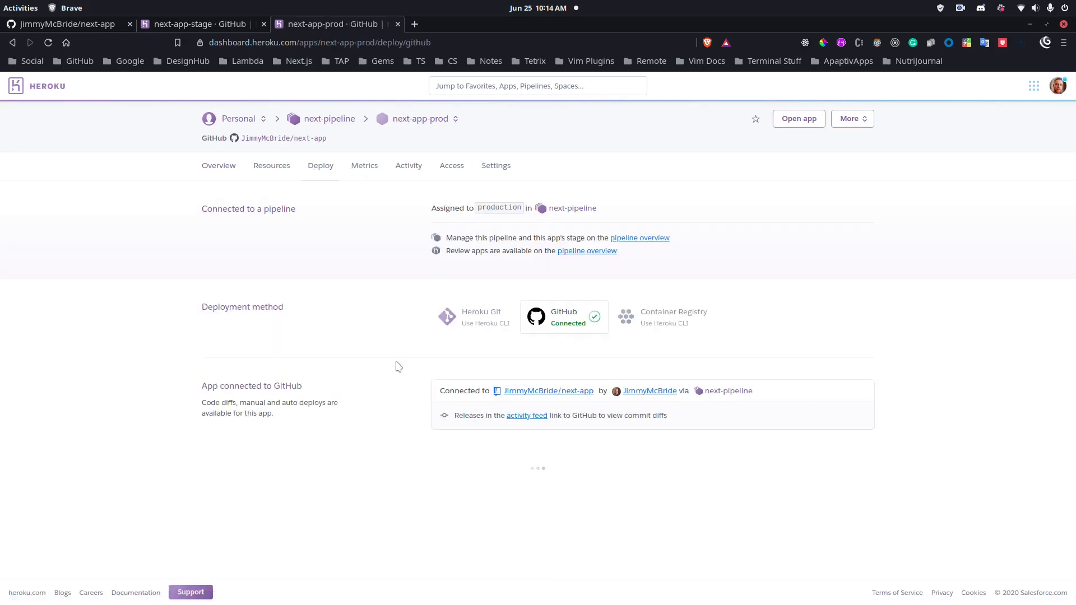
scroll(387, 359, "down", 2)
scroll(381, 353, "down", 2)
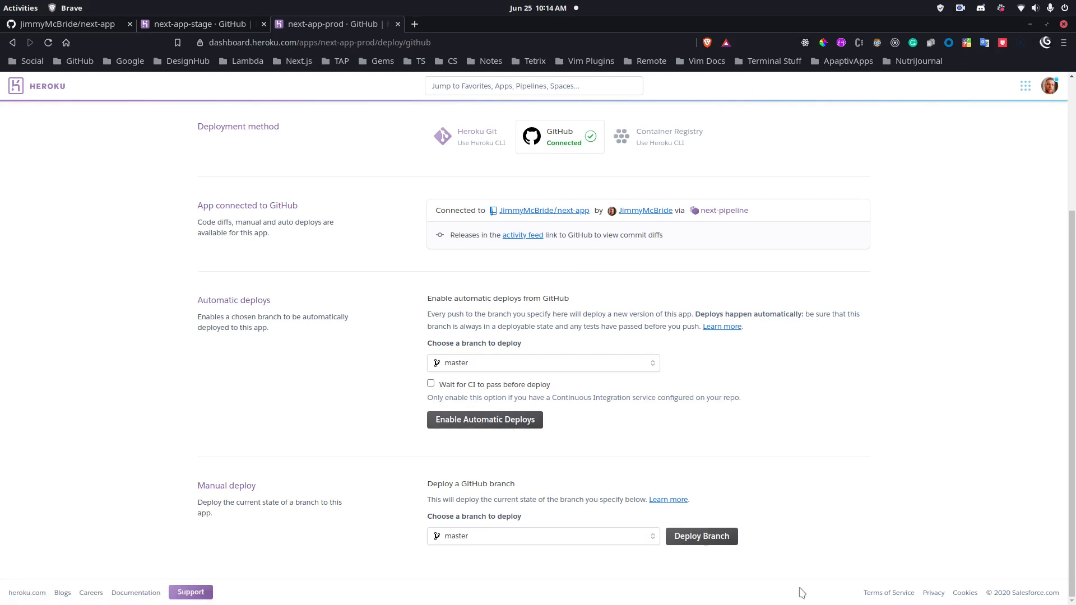
scroll(441, 242, "up", 5)
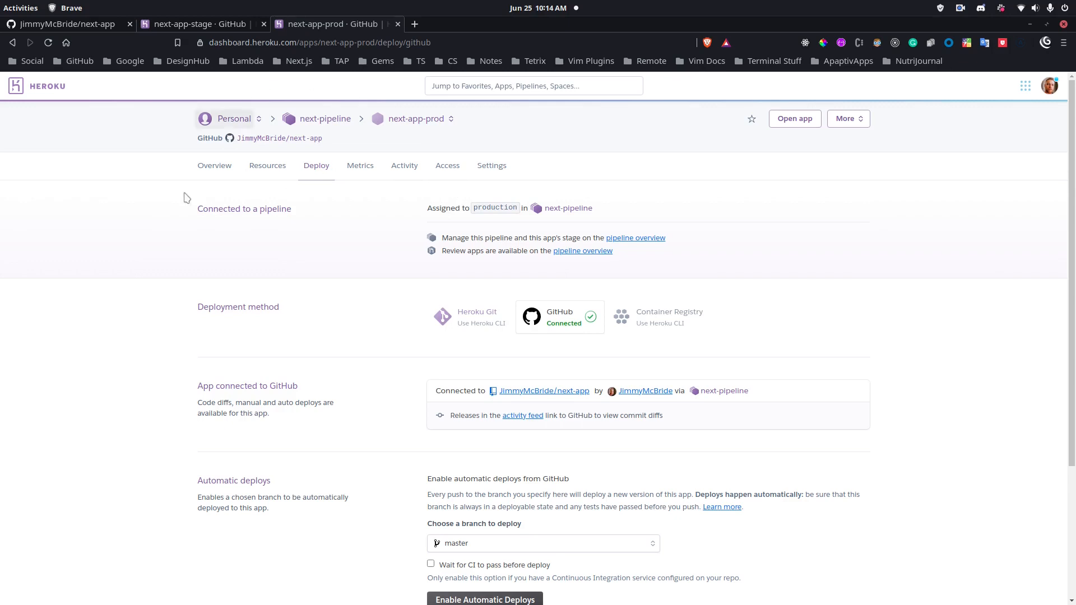
Review the config vars, buildpacks, SSL certificate and domain sections in next-app-prod's settings
left_click(490, 166)
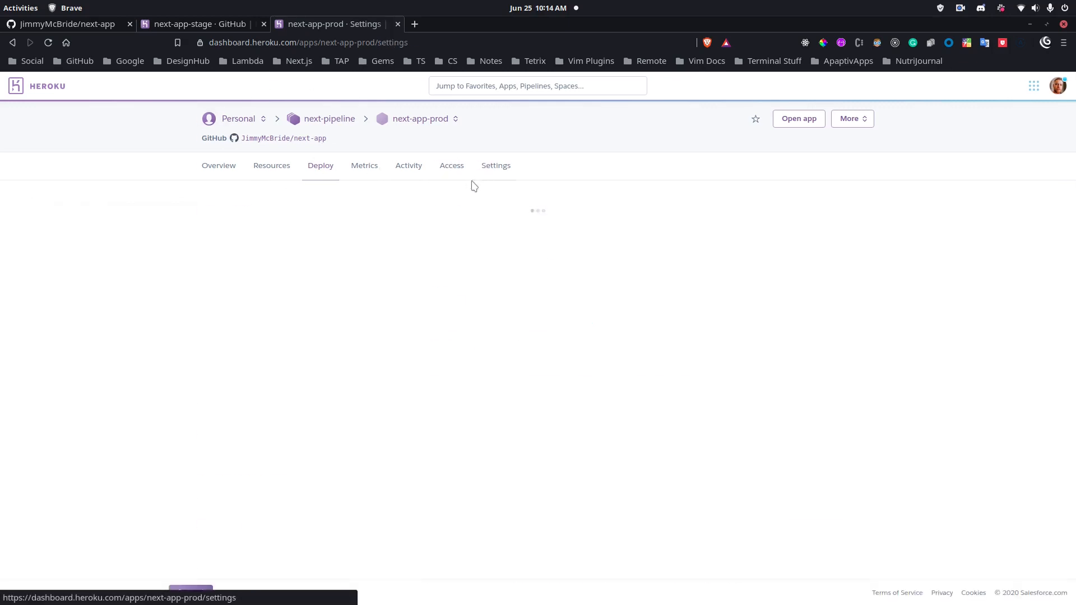
scroll(574, 323, "down", 6)
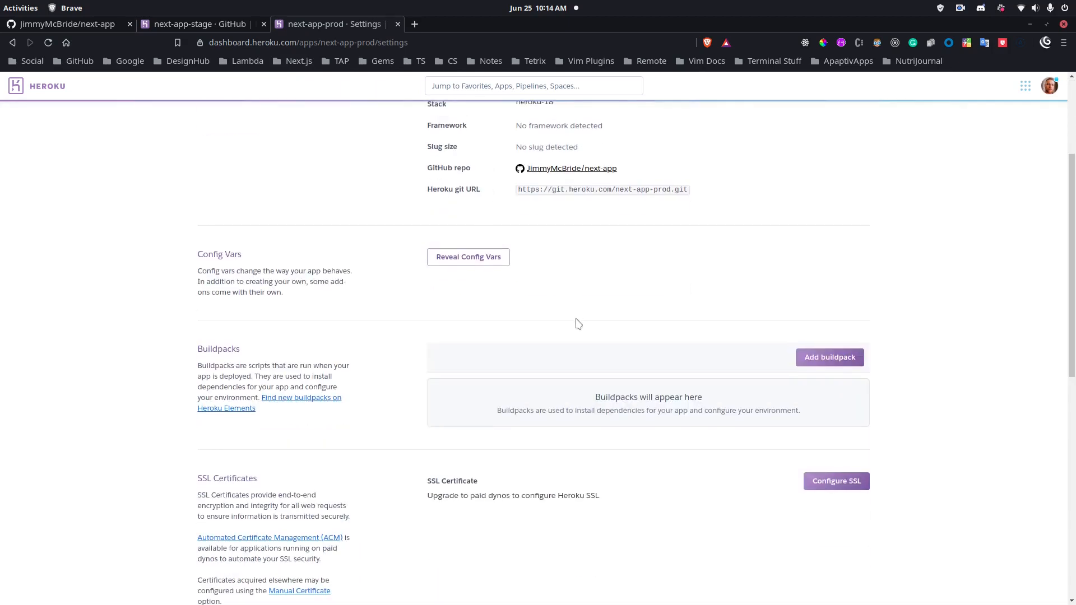
scroll(735, 463, "down", 3)
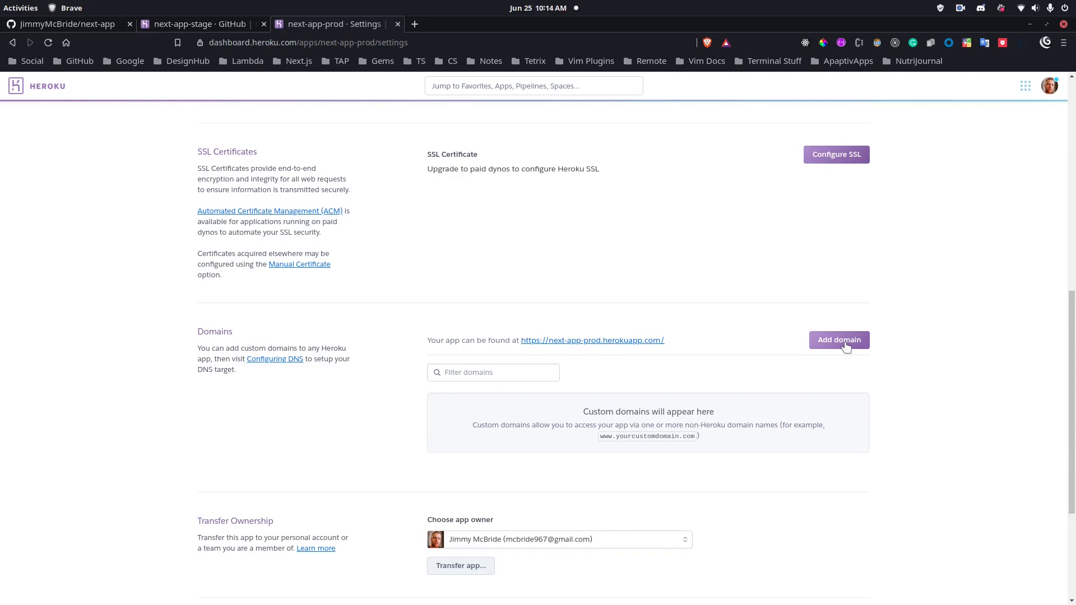
left_click_drag(515, 340, 578, 349)
left_click_drag(463, 168, 568, 168)
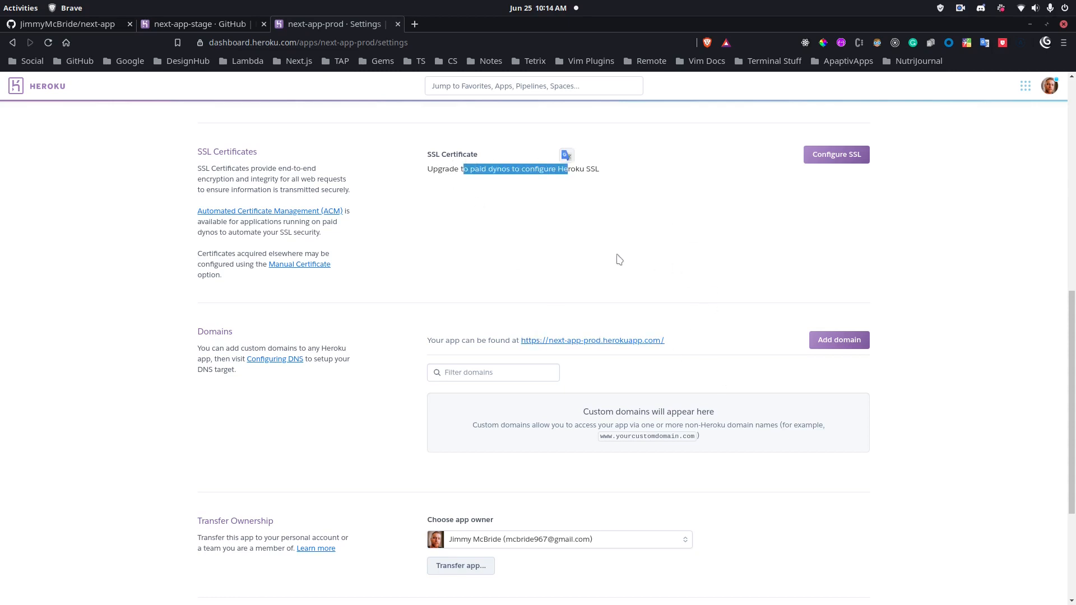
left_click(656, 222)
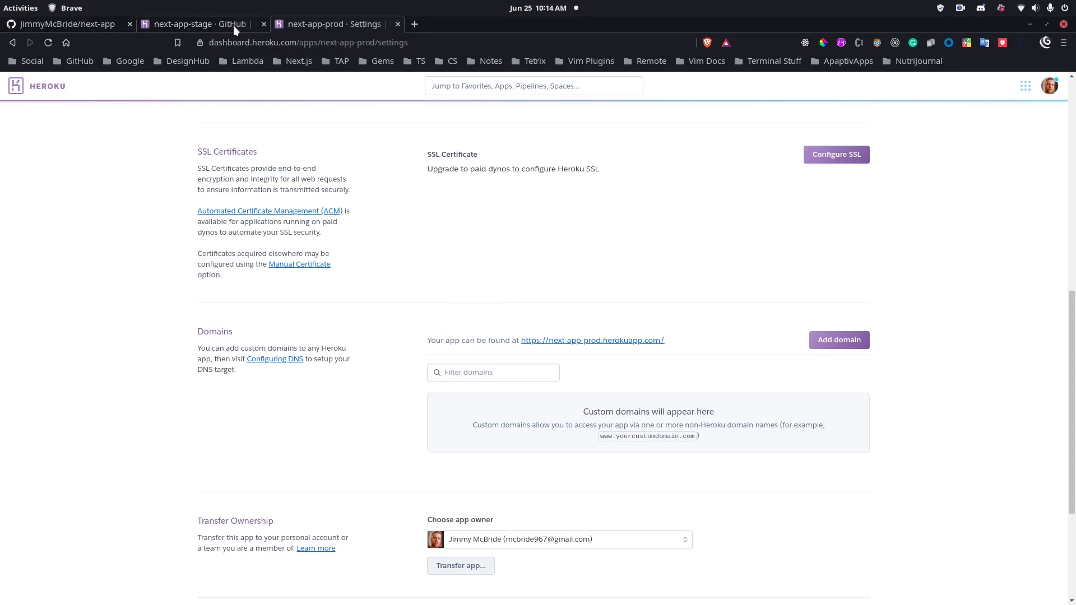
scroll(610, 255, "up", 10)
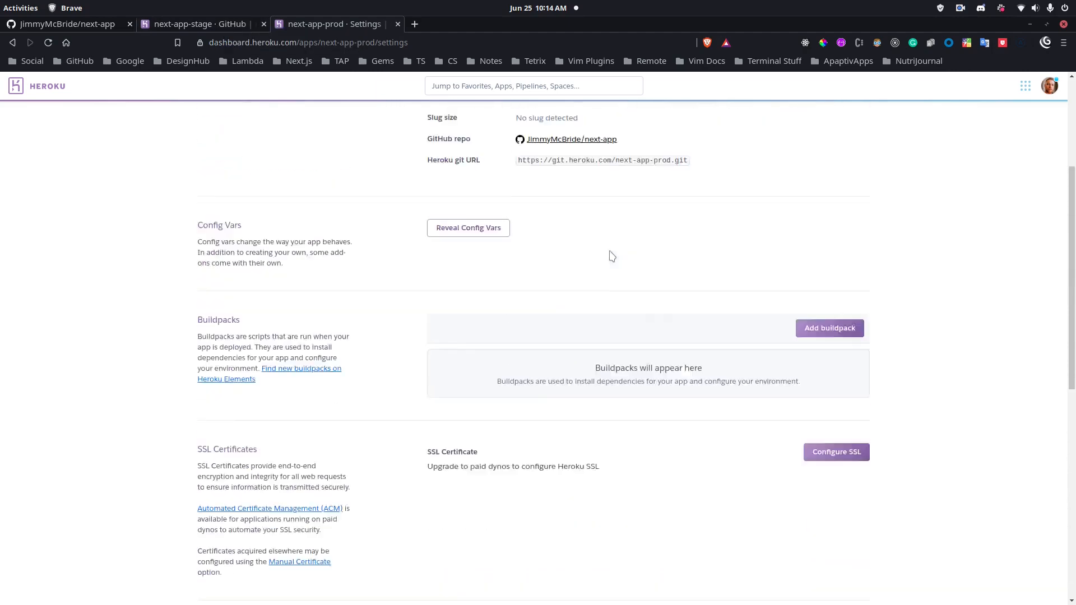
Check the build output of the manual master deploy in next-app-stage's deployment settings
left_click(179, 23)
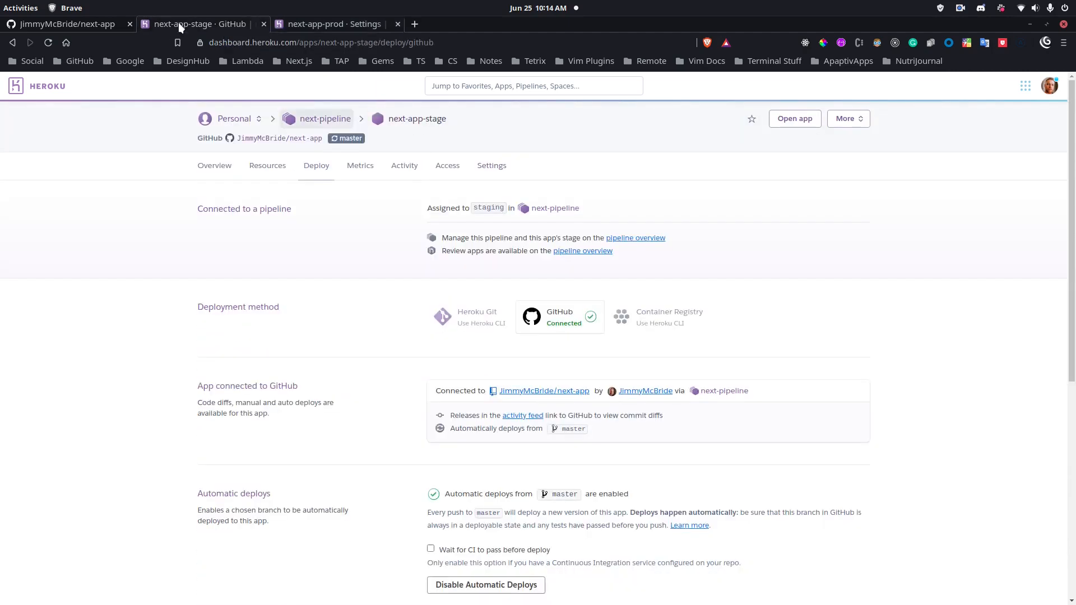
scroll(670, 351, "down", 3)
scroll(676, 415, "down", 5)
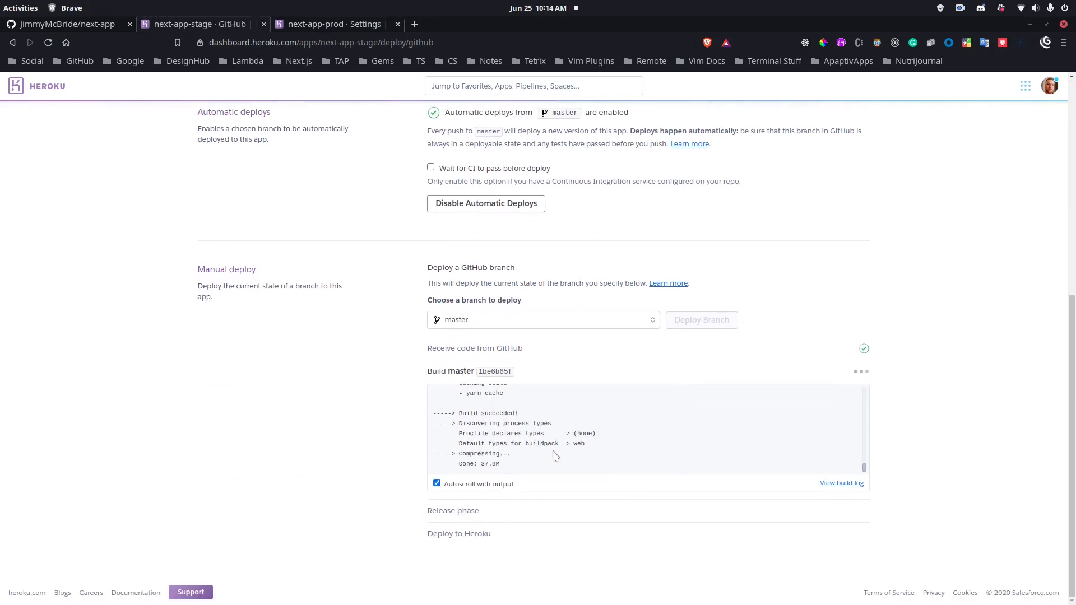
Return from next-app-prod to the next-pipeline overview and compare next-app-stage's release status with its build log
left_click(315, 25)
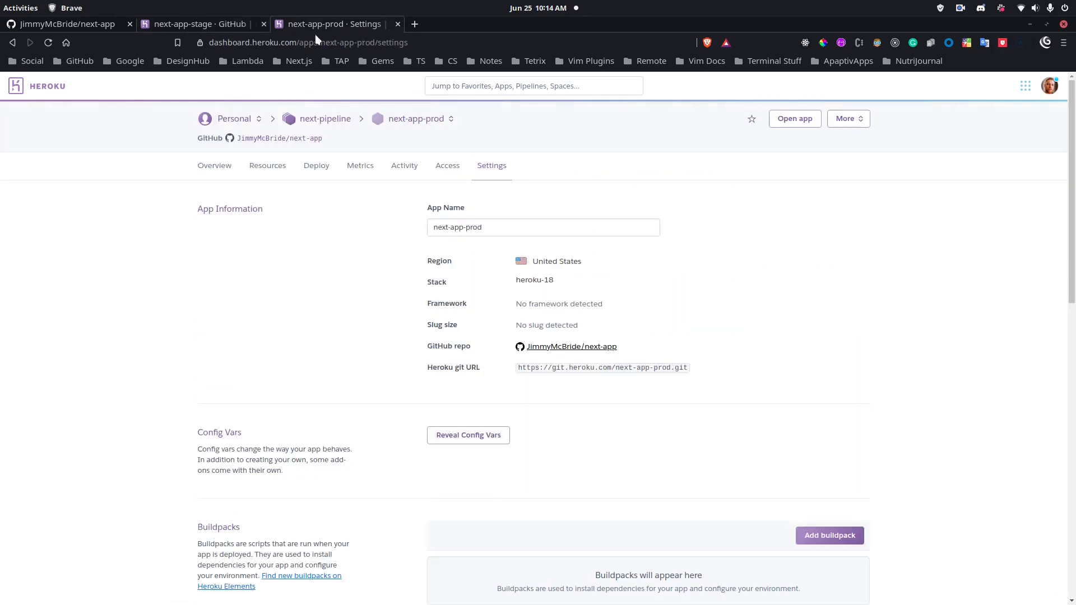
left_click(324, 121)
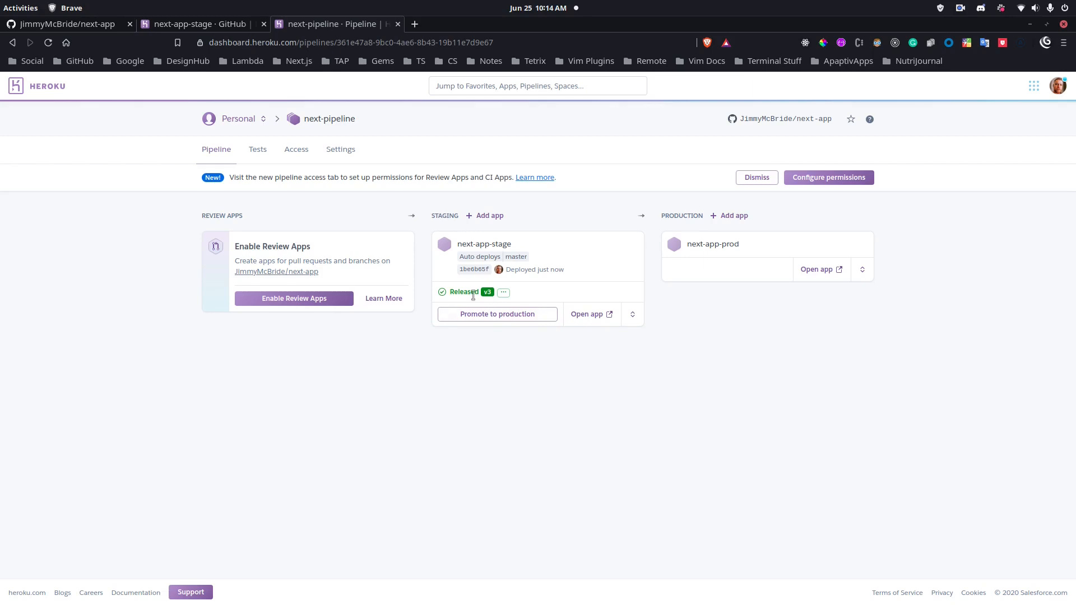
left_click_drag(460, 292, 481, 294)
left_click(212, 23)
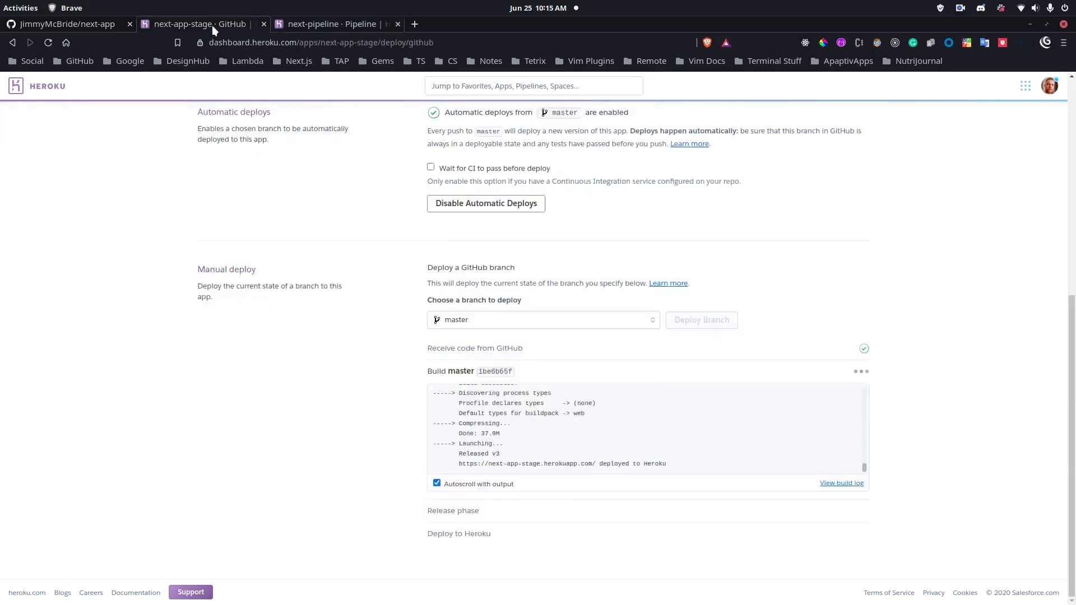
View the deployed next-app-stage site from the pipeline overview, check its web address, and close the site
left_click(324, 22)
left_click(589, 314)
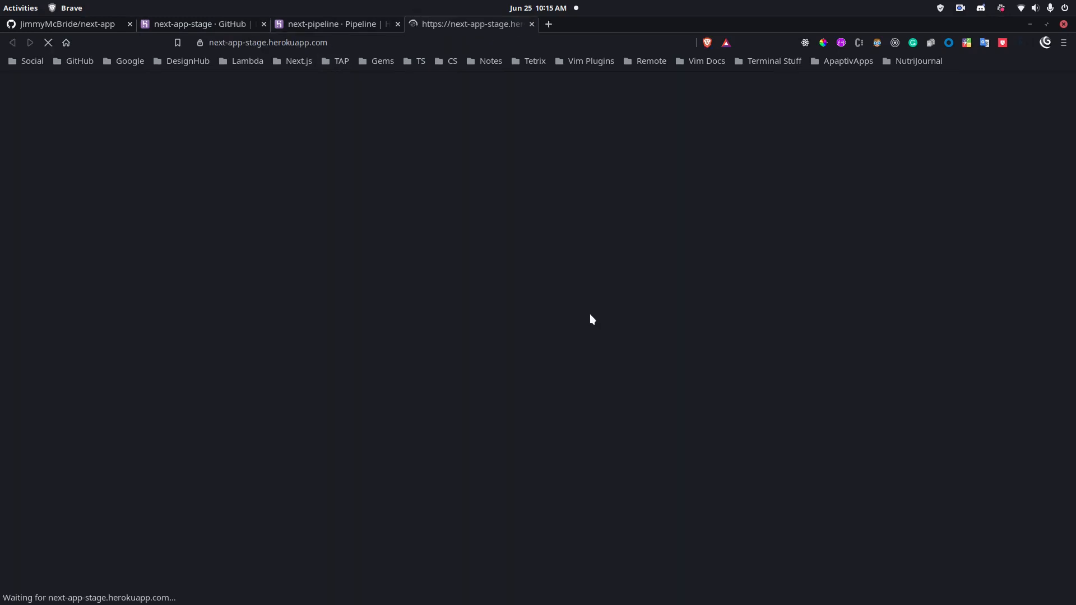
left_click_drag(223, 43, 356, 44)
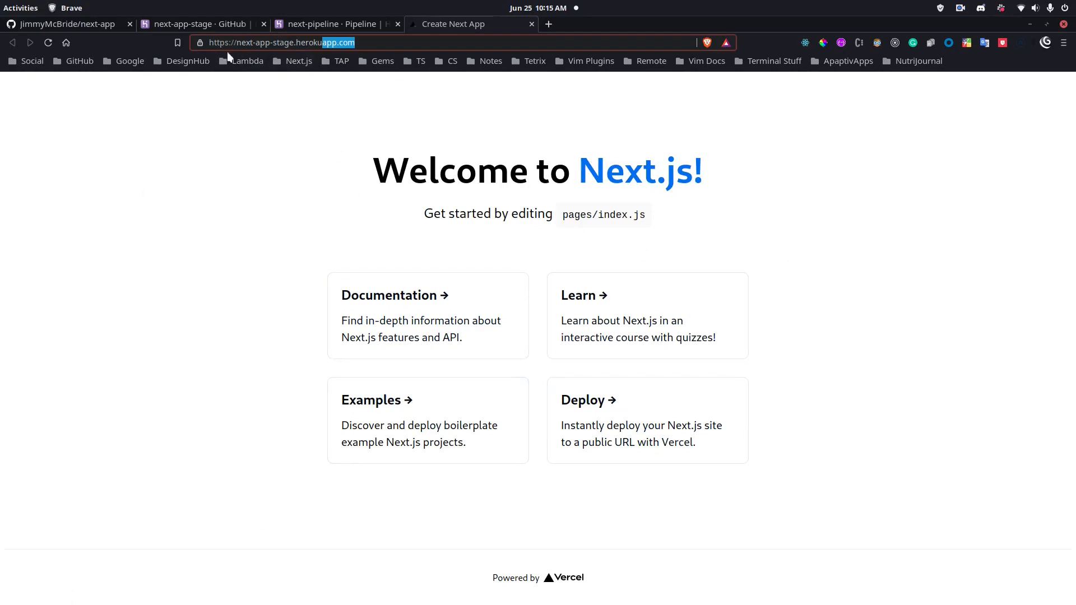
left_click(532, 24)
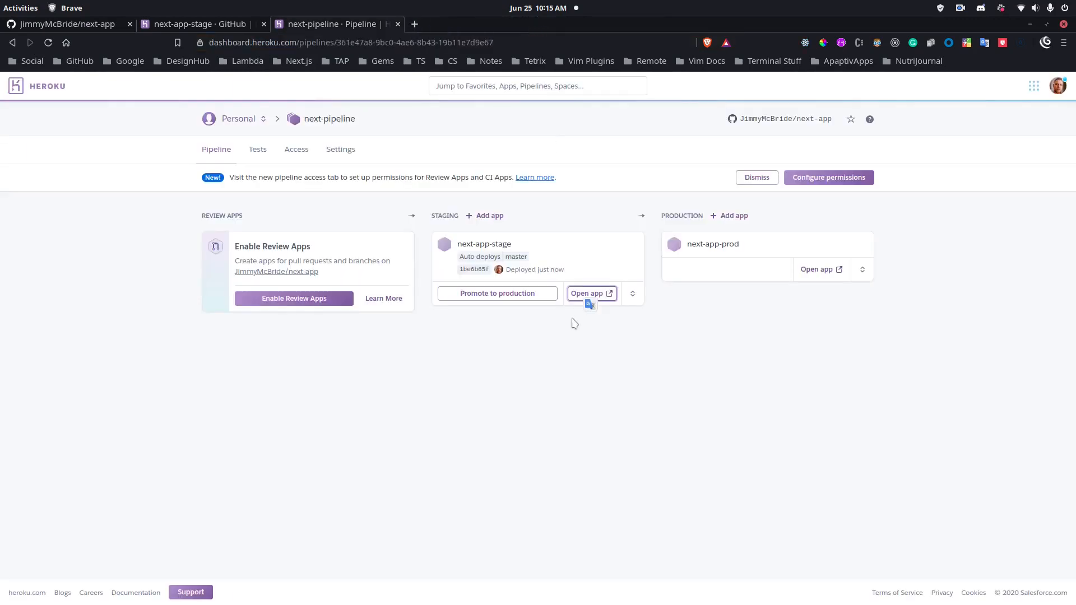
Promote next-app-stage to next-app-prod in production and open the deployed production site
left_click(496, 297)
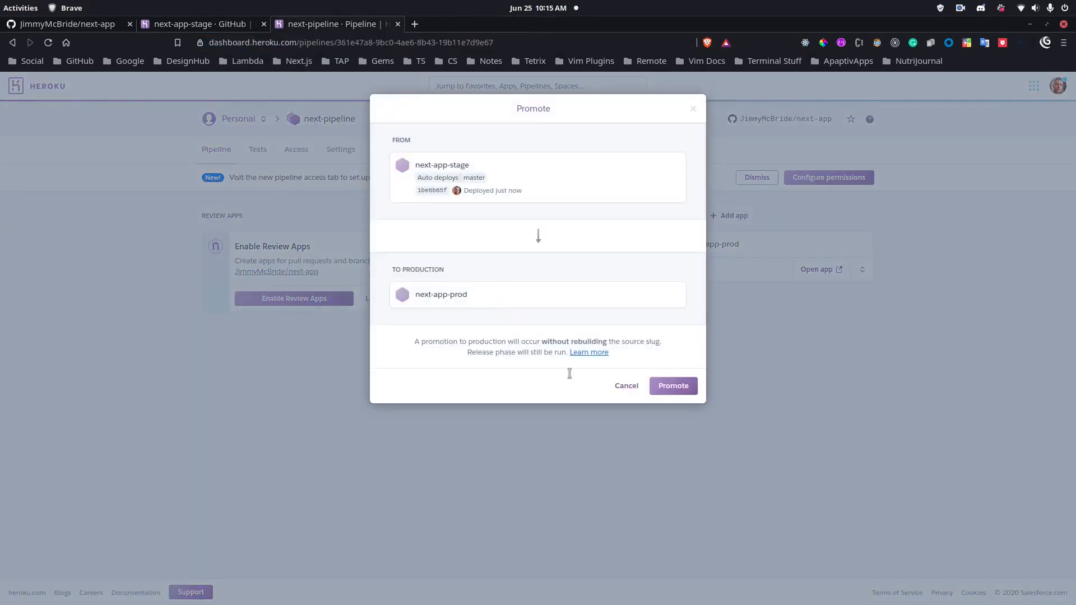
left_click(684, 392)
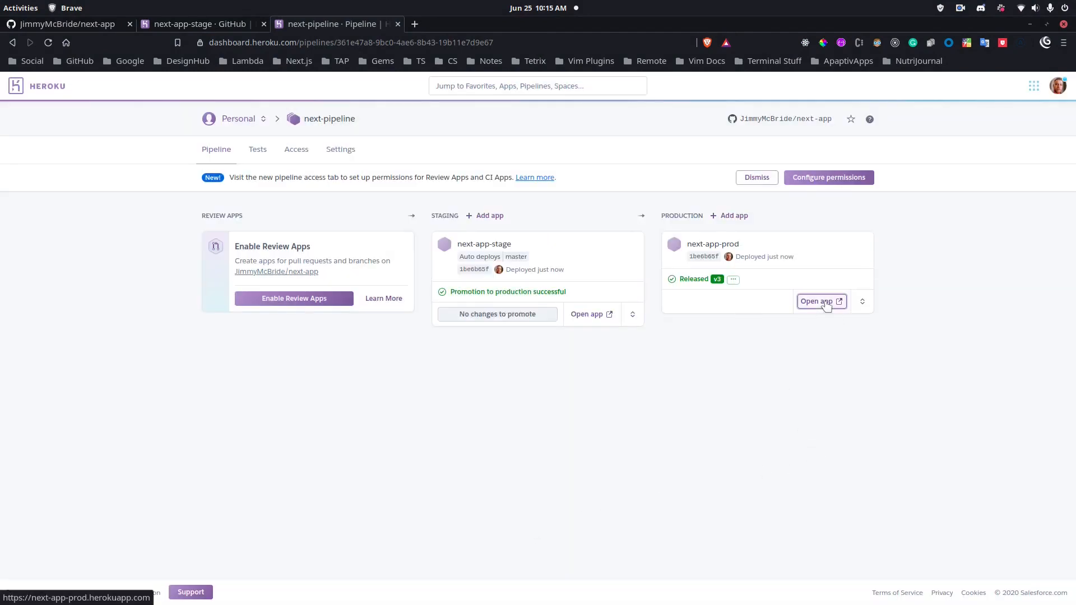
left_click(821, 302)
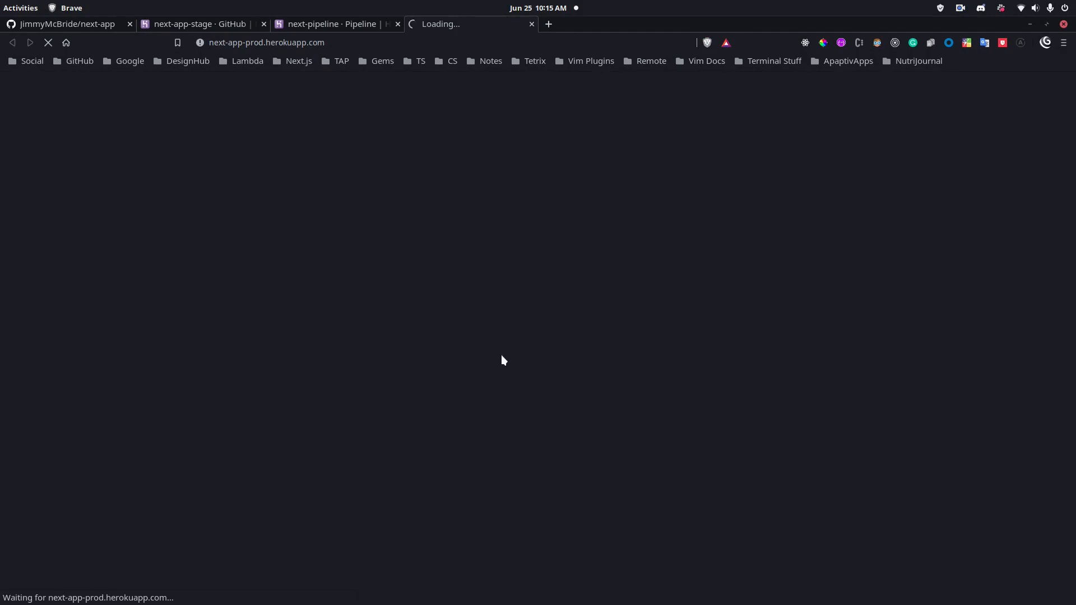
left_click_drag(246, 43, 293, 42)
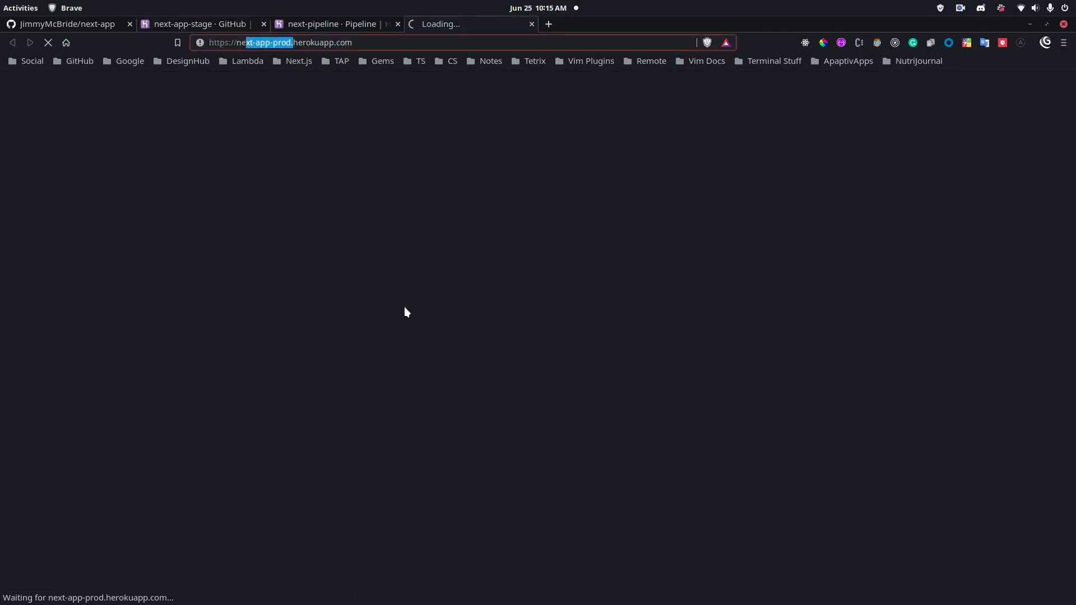
left_click(455, 282)
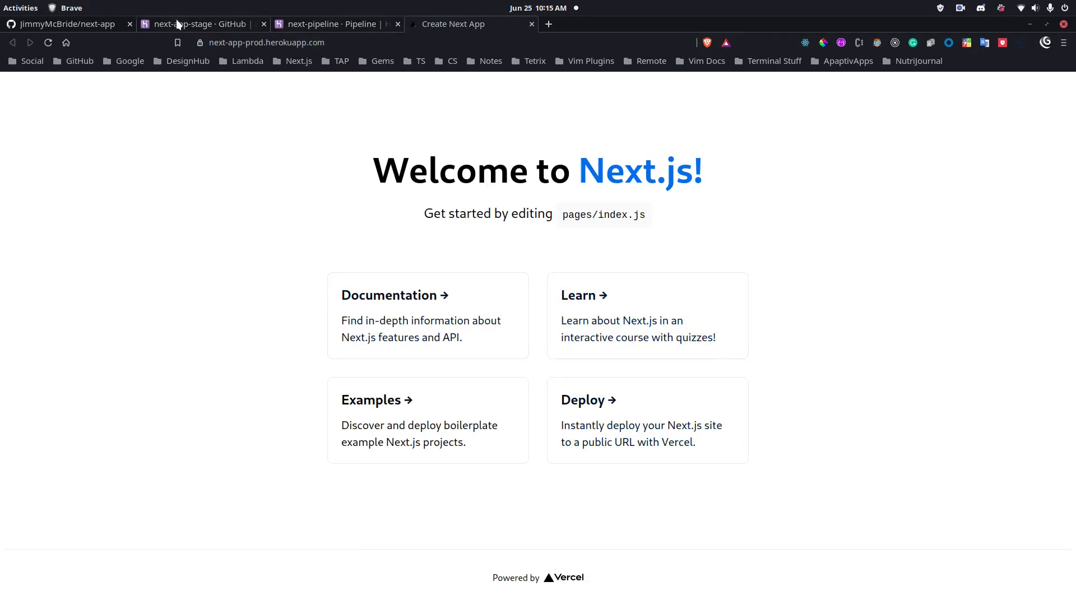
Switch to the Code - OSS editor and open index.js from the pages folder
left_click(93, 23)
key("alt+Tab")
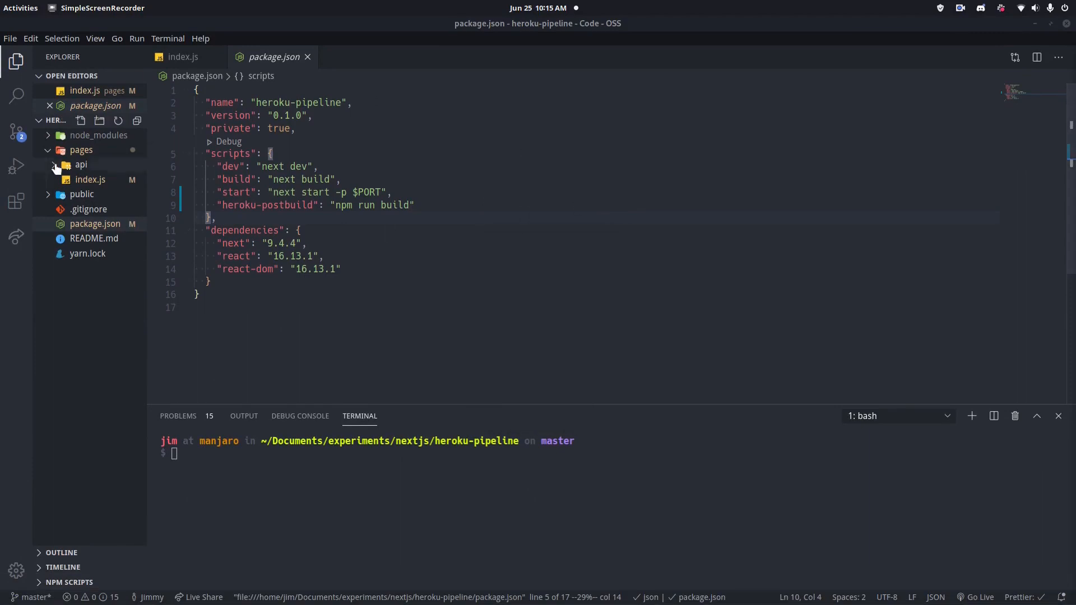
left_click(91, 179)
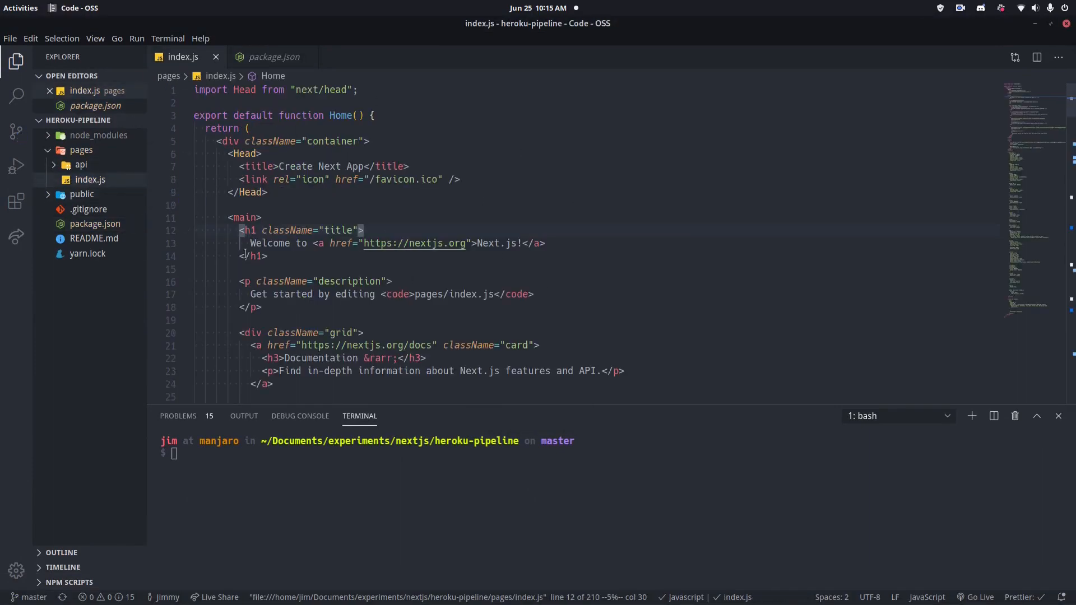
left_click(525, 243)
key("Left")
key("i")
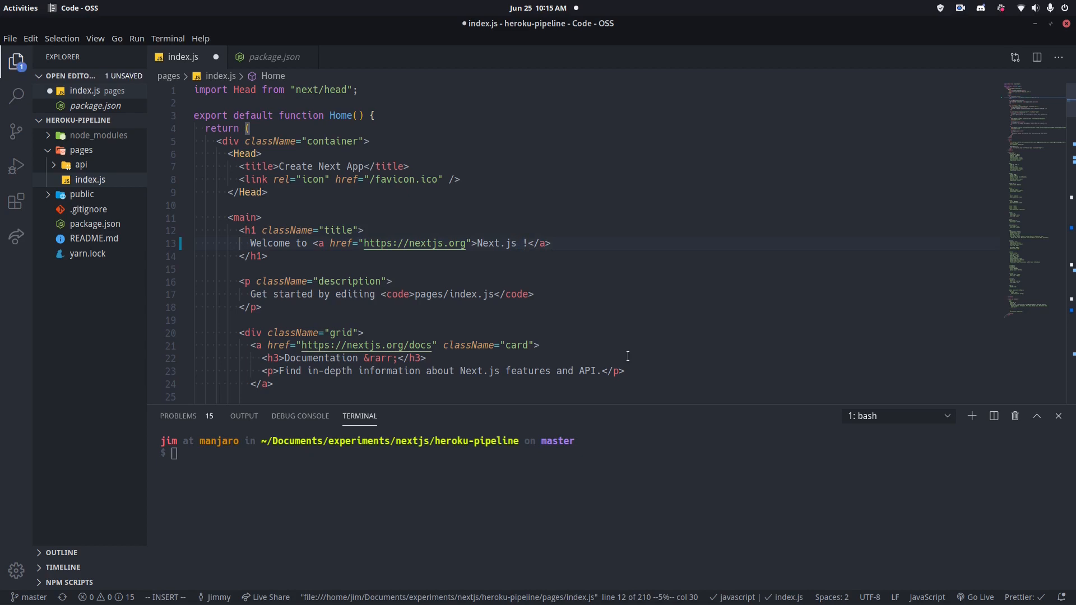
key("BackSpace")
Replace the description paragraph's content in index.js with "This is a new change!" and save the file
left_click_drag(532, 295, 252, 294)
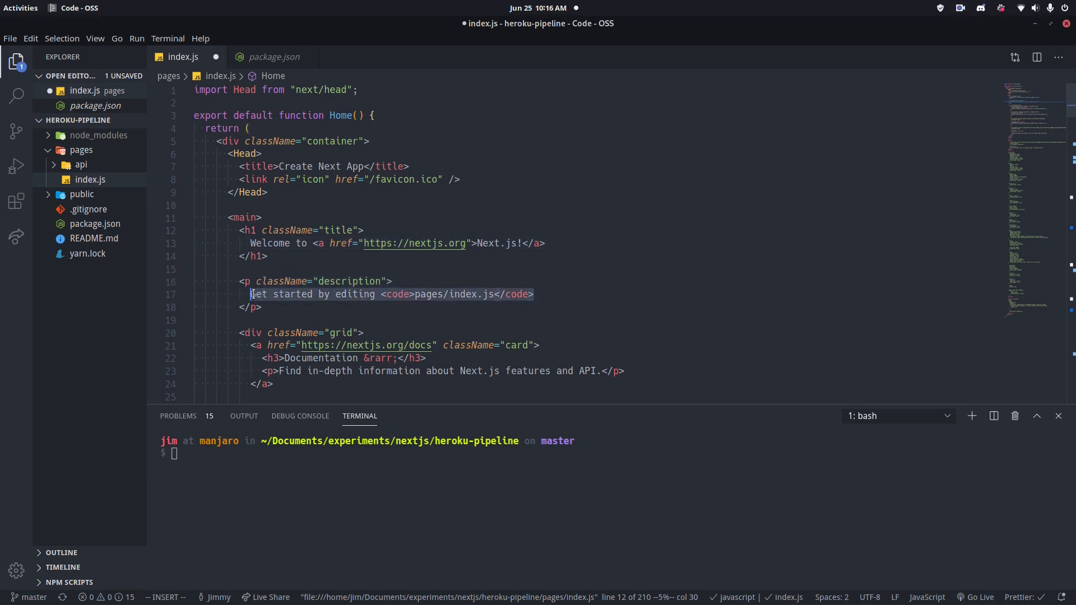
type("This is ")
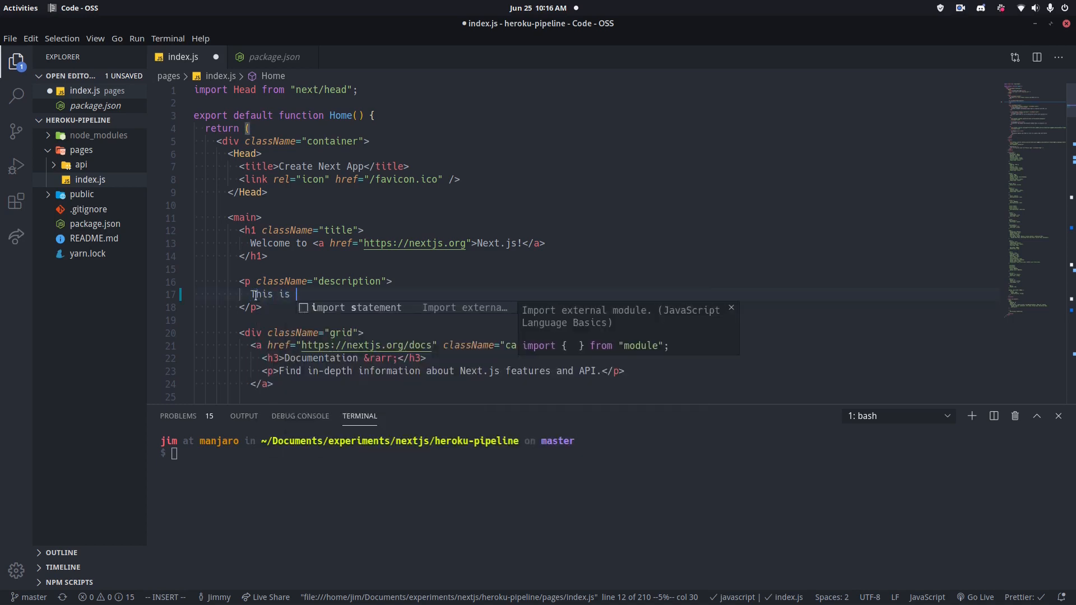
type("a new change")
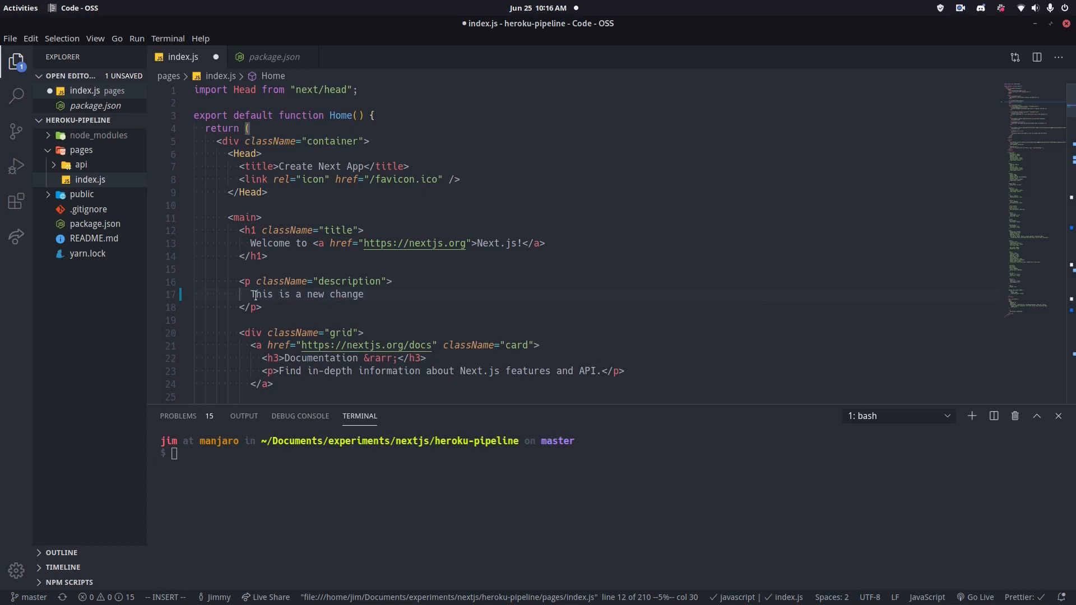
key("ctrl+s")
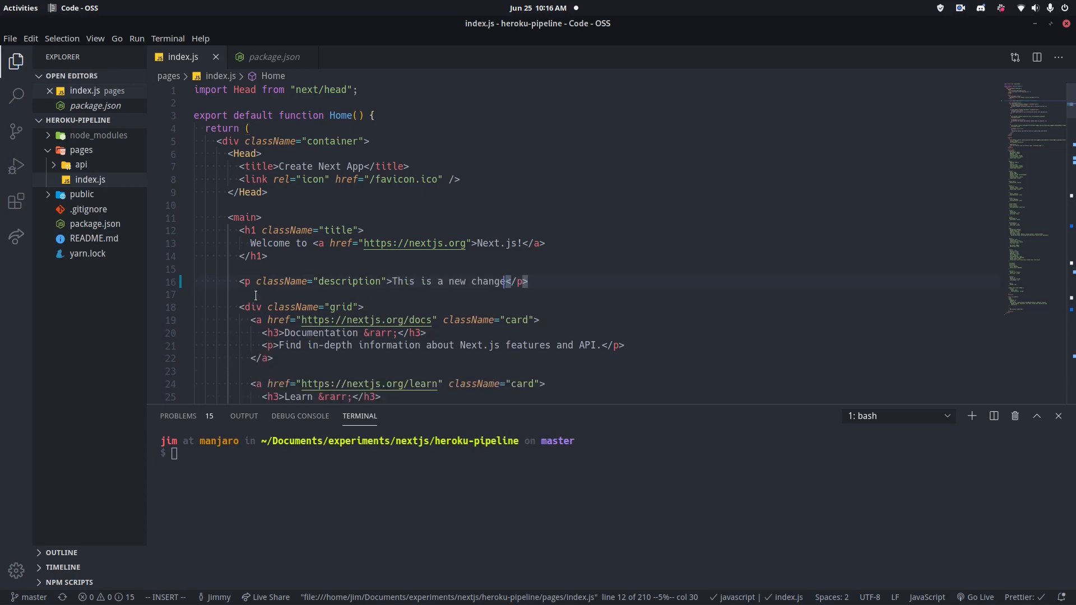
type("!")
key("ctrl+s")
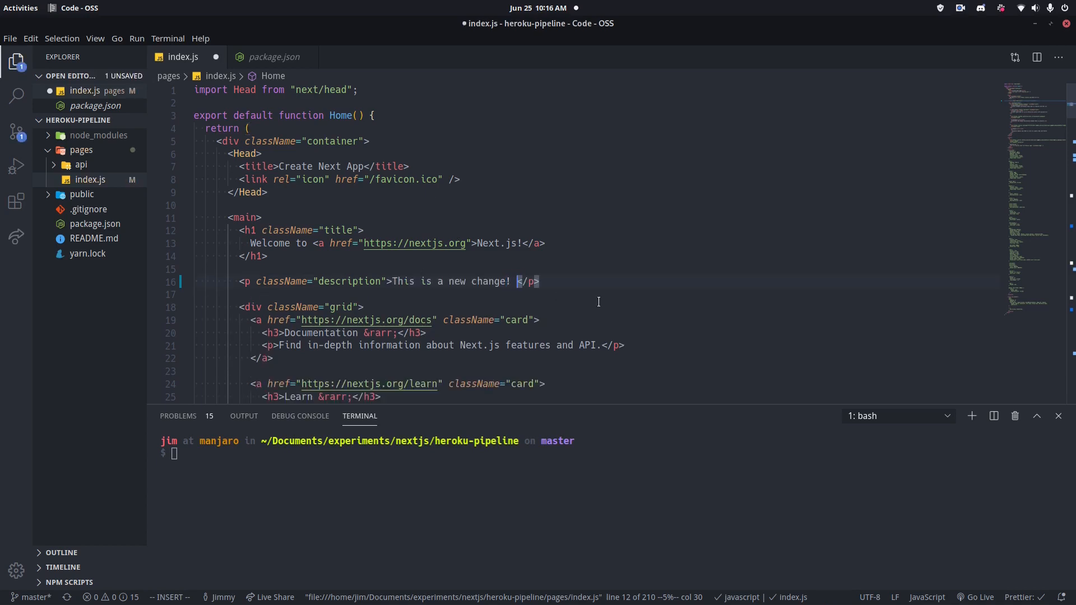
Insert the tada emoji at the end of the description paragraph's text and save index.js
key("ctrl+i")
type("tada")
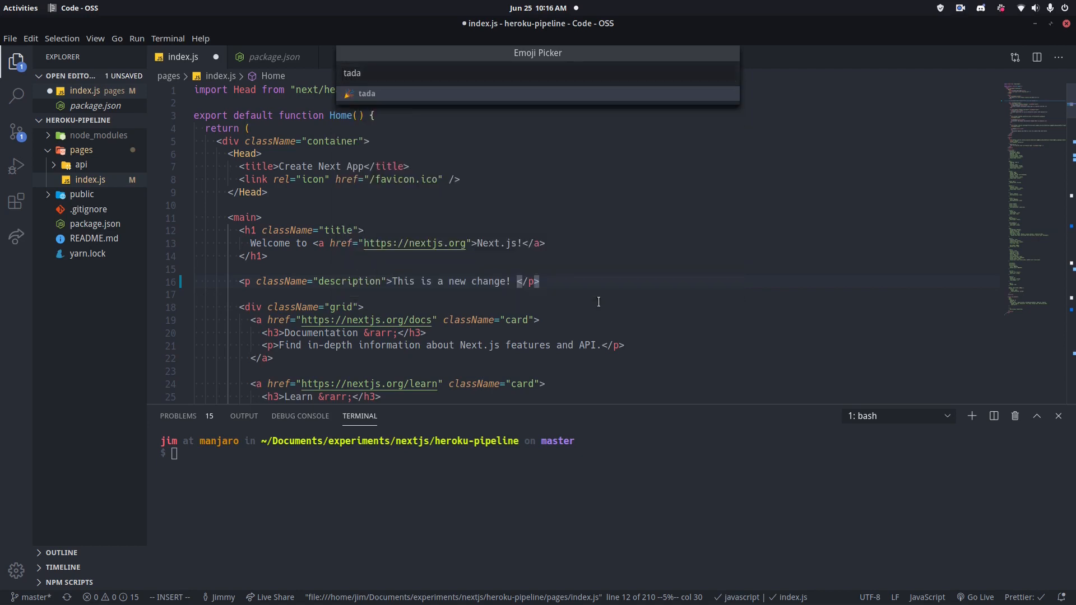
key("Return")
key("ctrl+s")
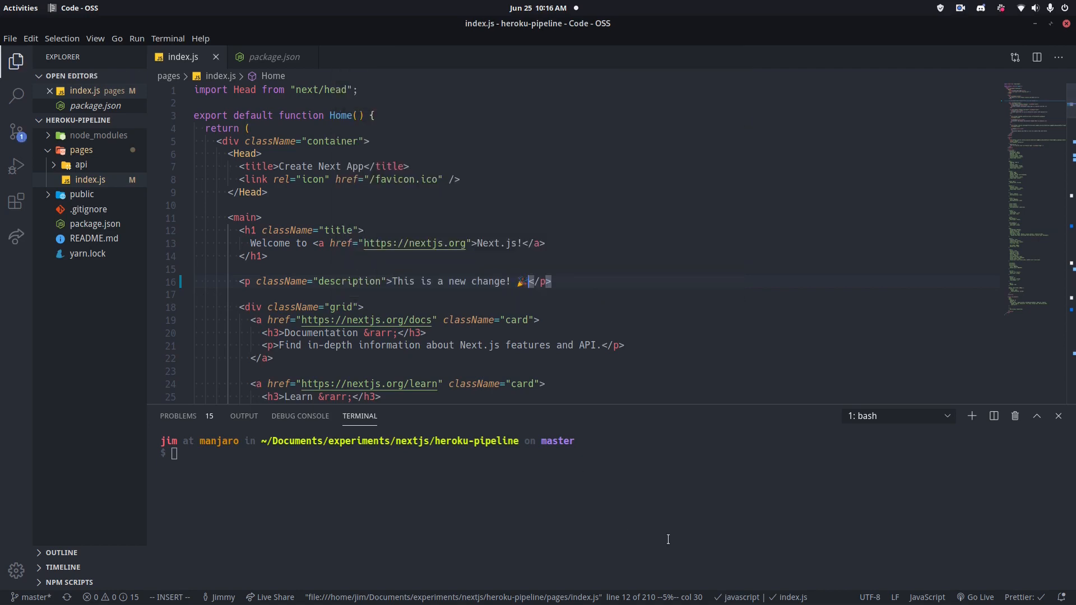
Create a new Git branch named change by running "branch change" in the terminal
type("branch")
type("change")
key("Return")
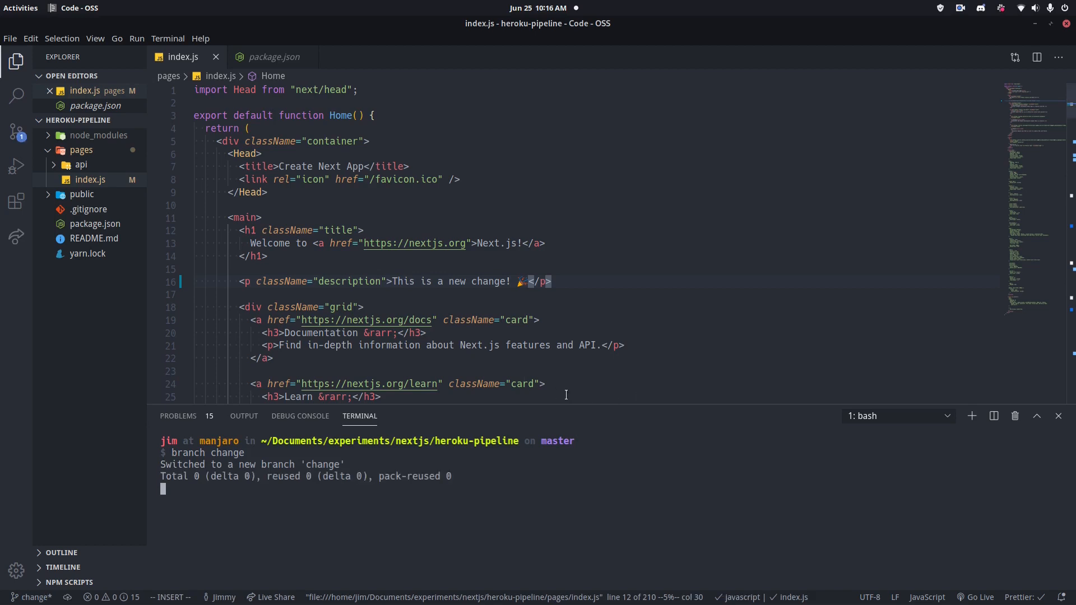
Commit and push the edited index.js to the change branch by running gitit "a change" in the terminal
type("gitit \"")
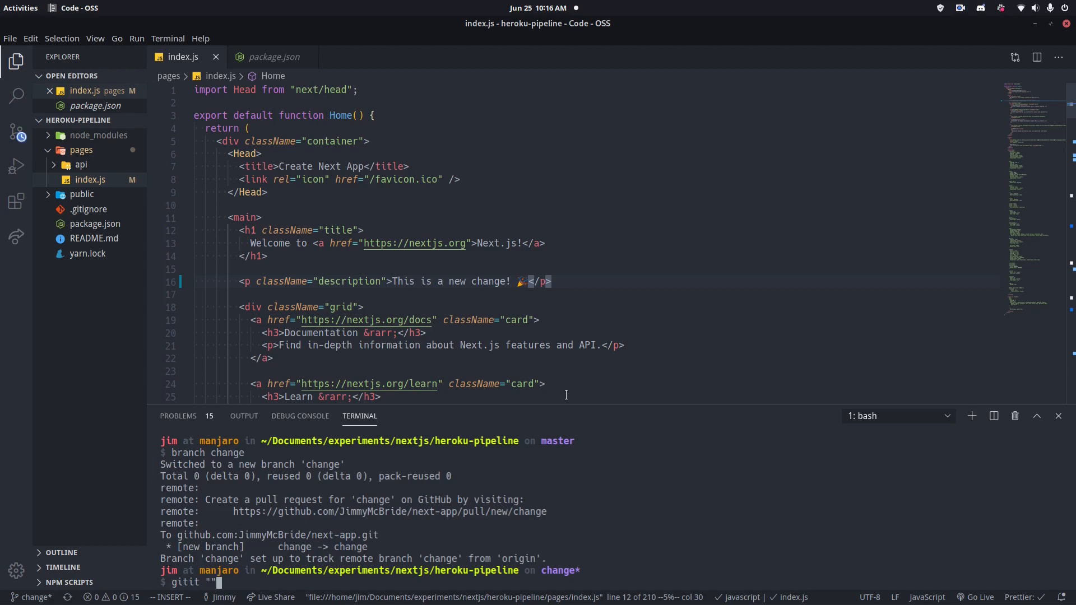
type("a change\"")
key("Return")
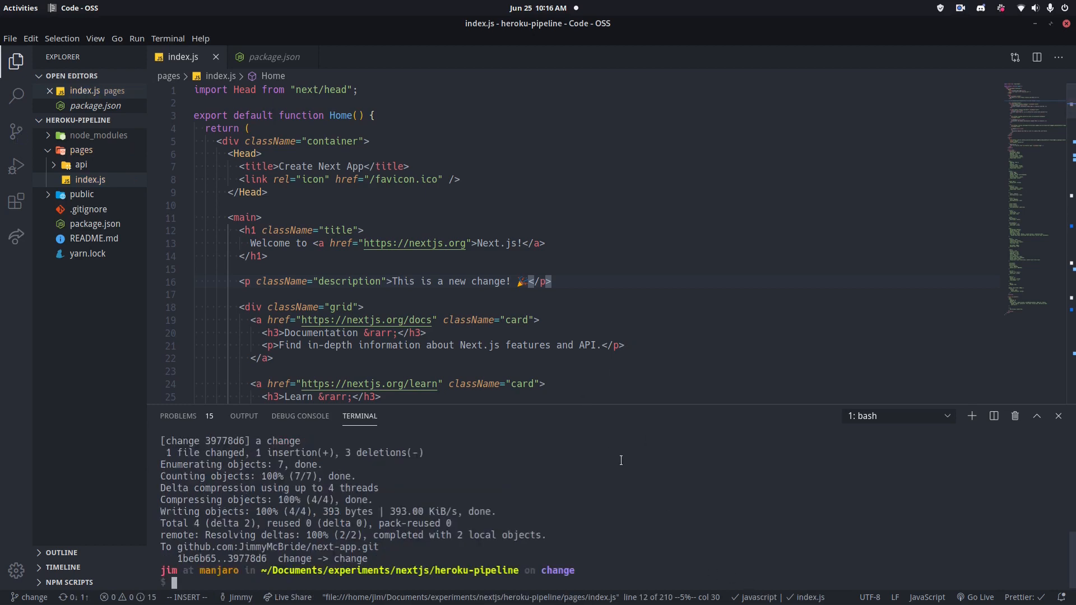
Switch to the next-app repository in Brave and create a pull request titled "a change" from the change branch into master
scroll(538, 594, "up", 1)
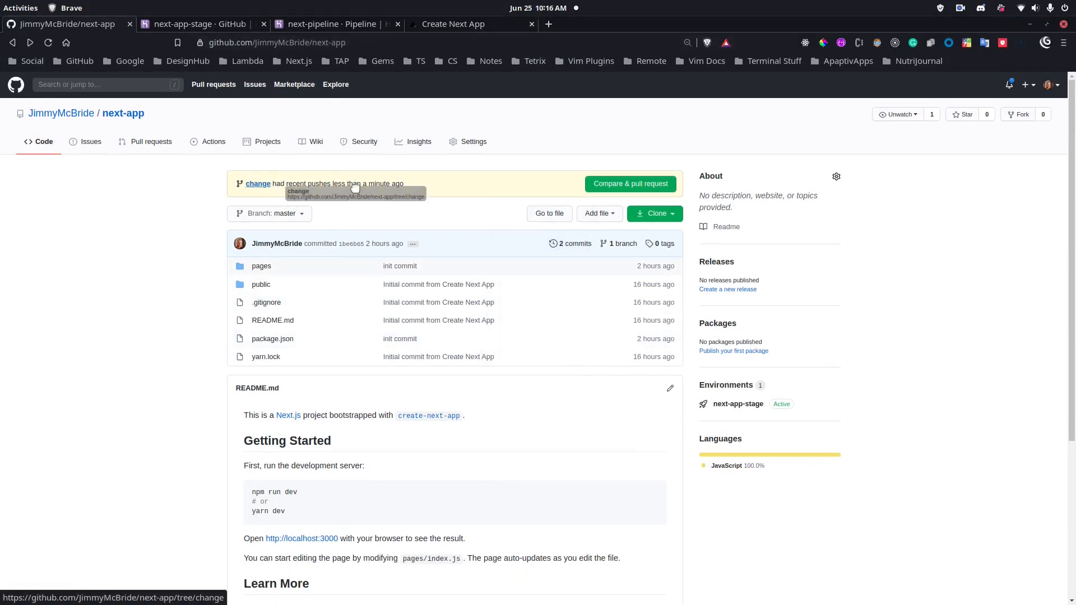
left_click_drag(311, 184, 368, 184)
left_click(601, 187)
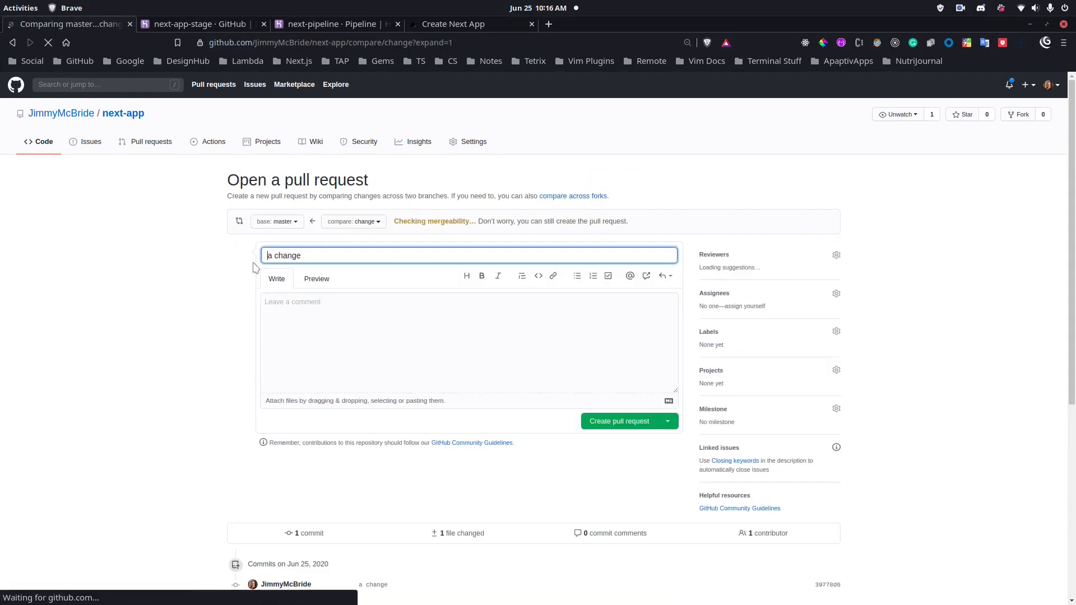
left_click(610, 422)
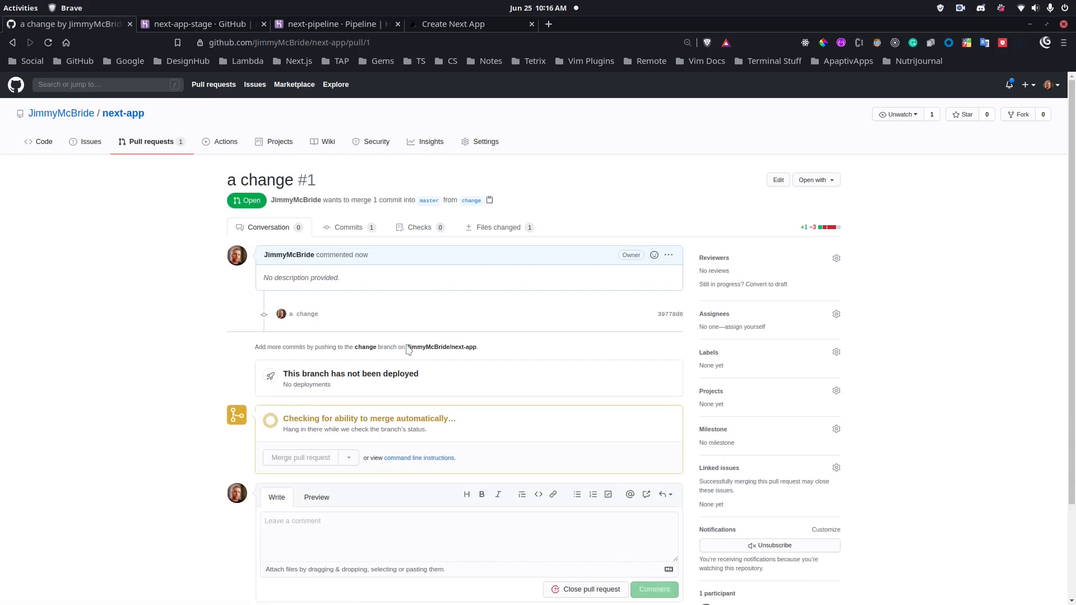
scroll(481, 322, "down", 3)
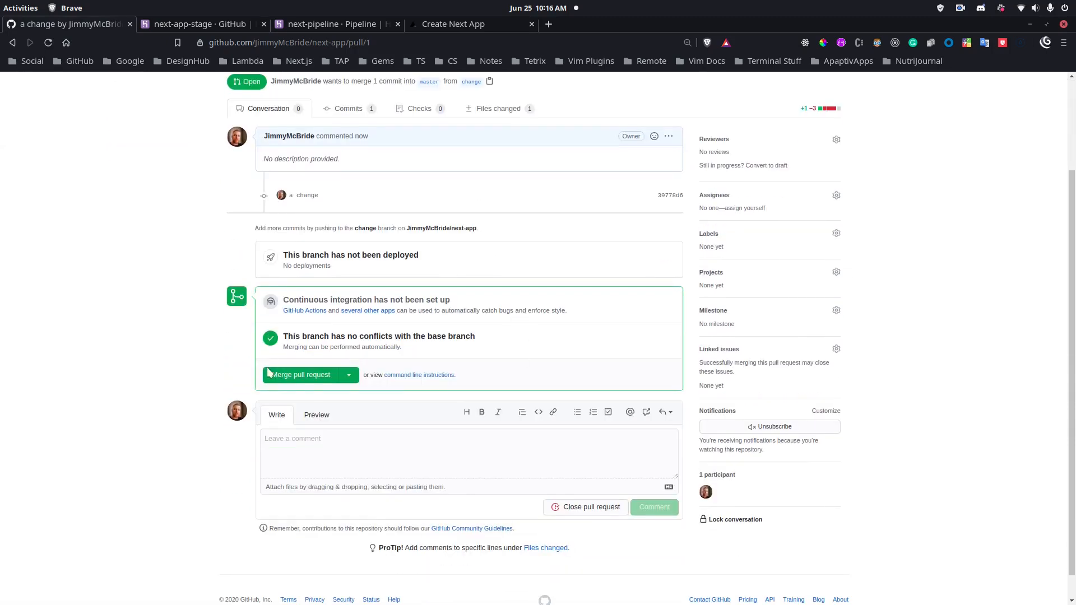
scroll(434, 330, "up", 3)
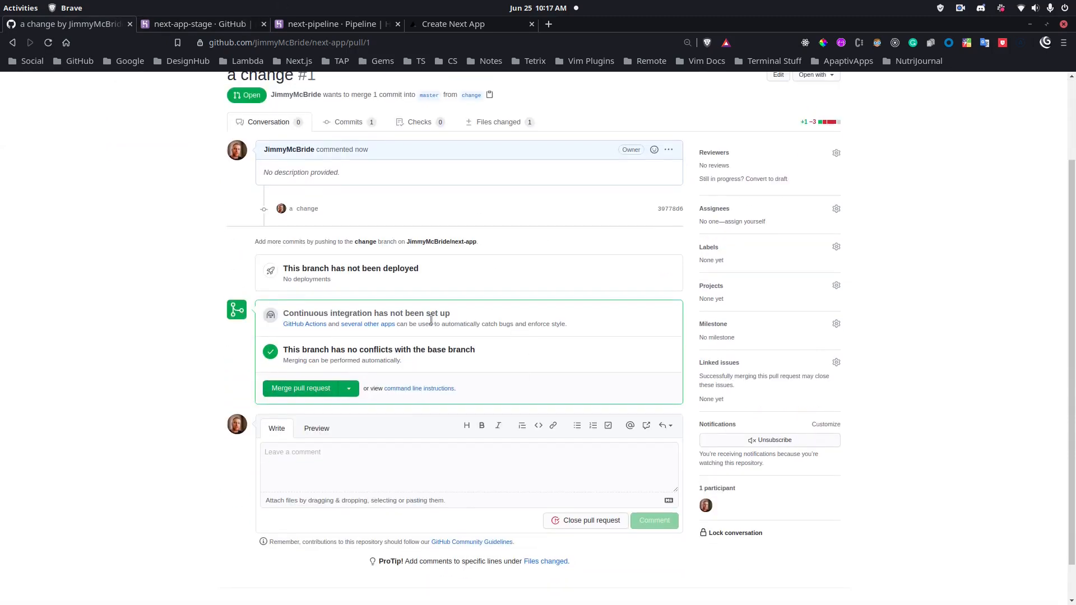
Close the next-app-stage deploy page and the Create Next App page, returning to the next-pipeline dashboard
left_click(197, 24)
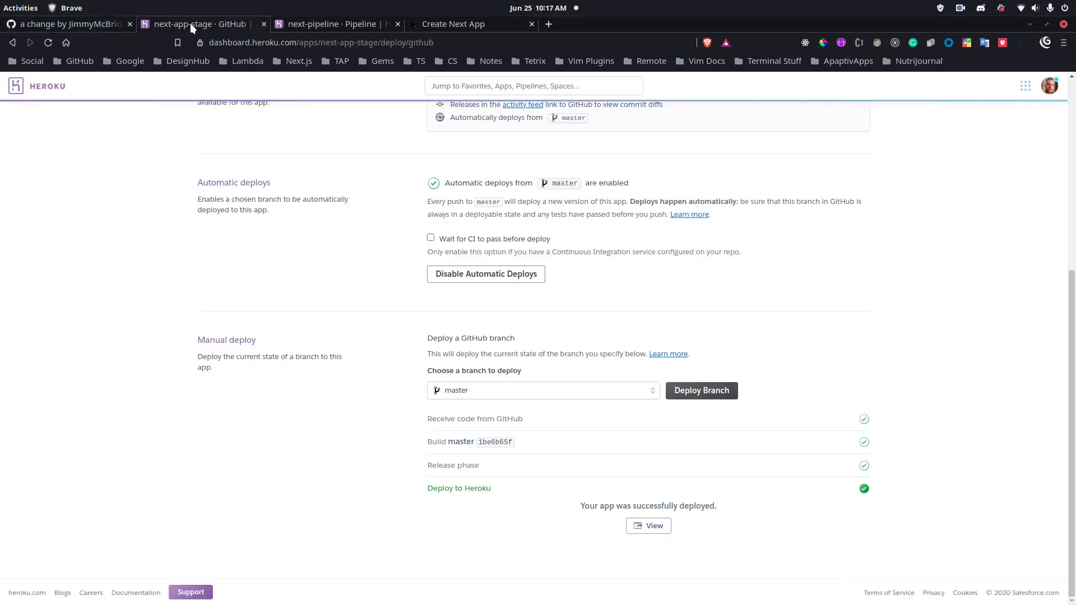
left_click(261, 23)
left_click(398, 24)
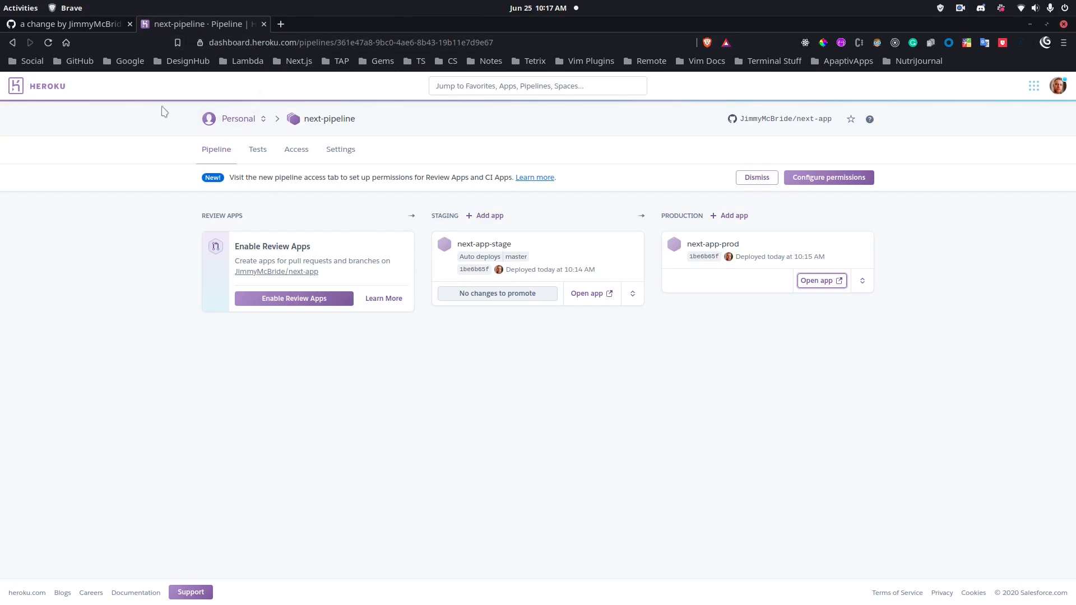
Reload next-pipeline, enable Review Apps with the default options, and create a review app for pull request #1
left_click(48, 43)
left_click(304, 301)
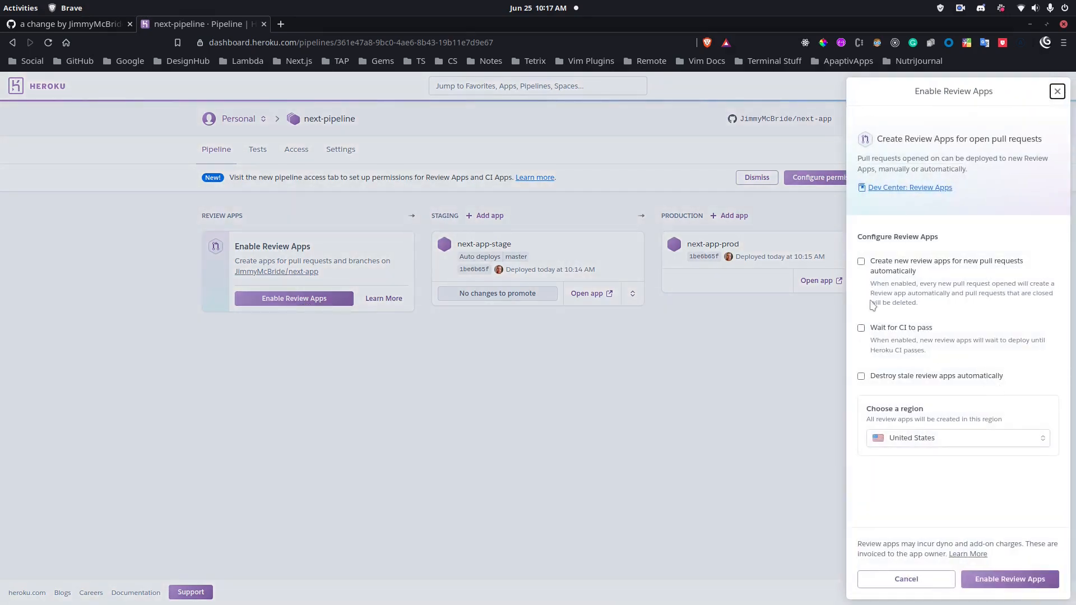
left_click(1006, 580)
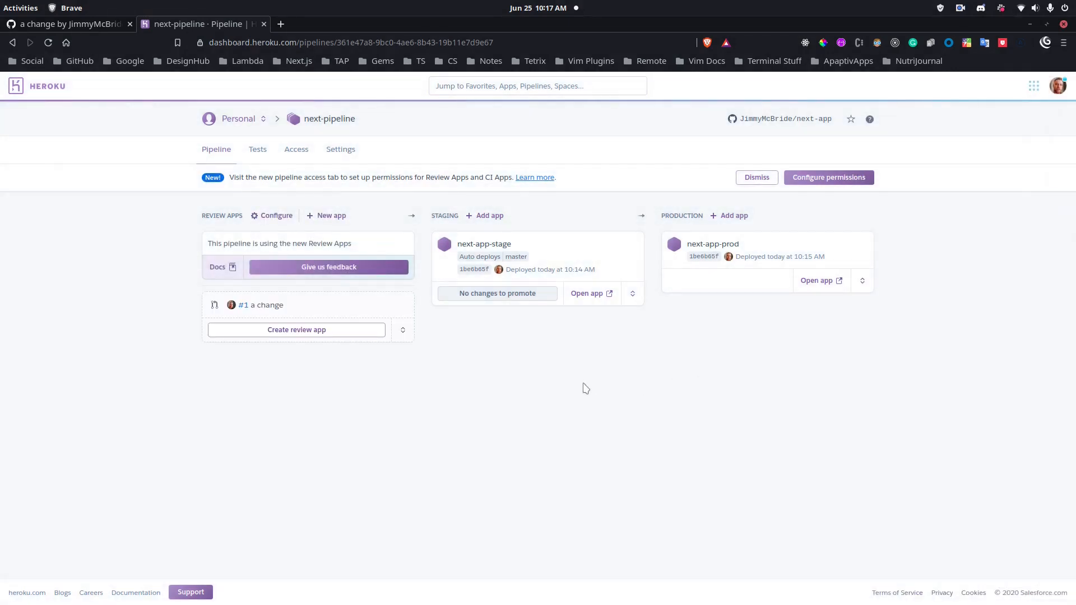
left_click(283, 332)
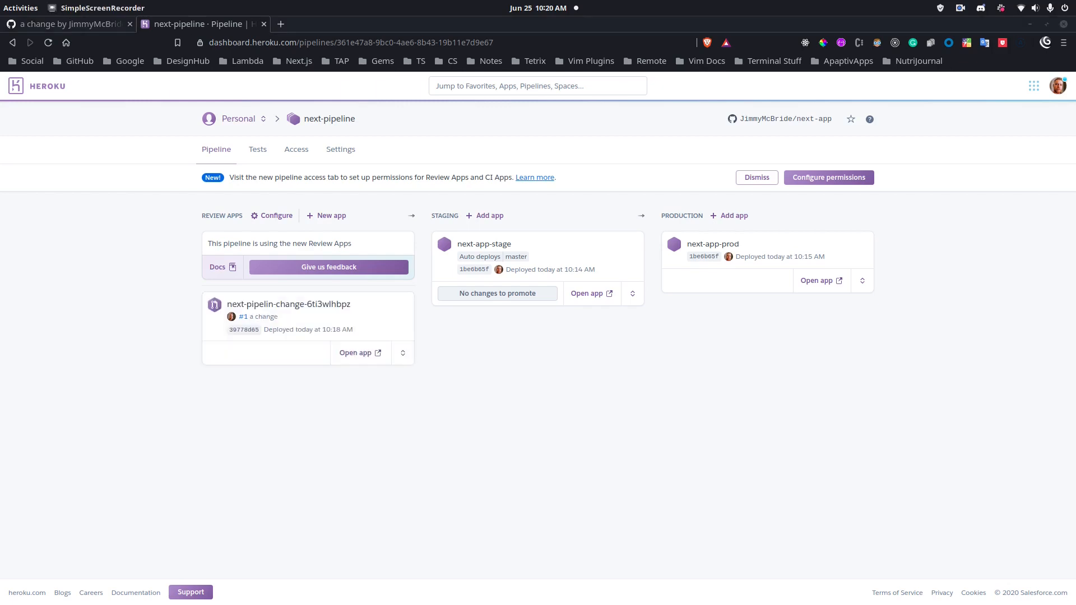
Open the deployed review app of pull request #1 and check the description text under the heading
left_click(356, 353)
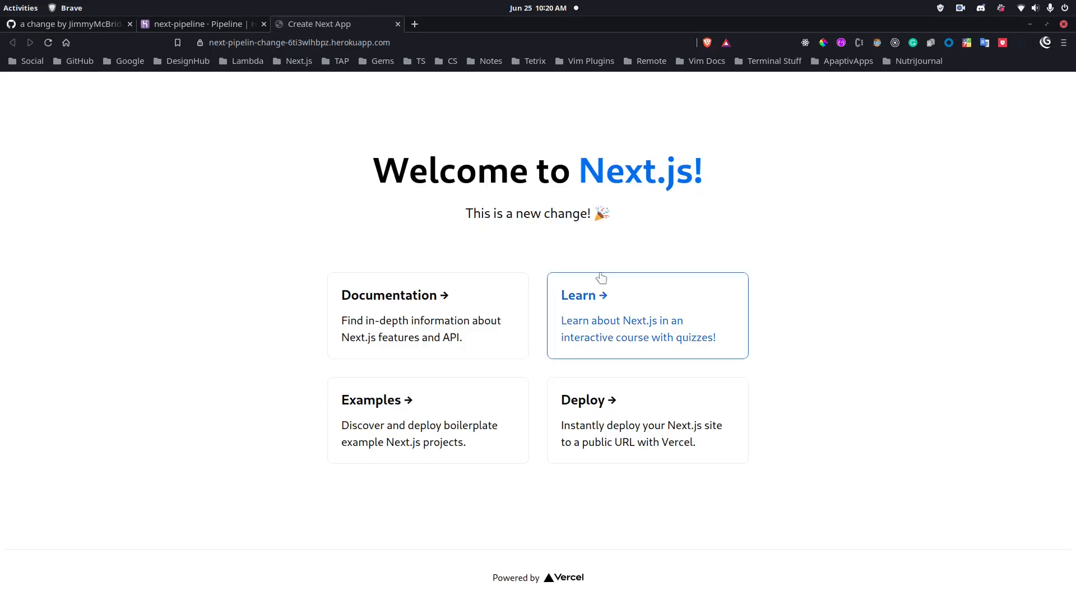
left_click_drag(474, 213, 599, 214)
left_click(700, 228)
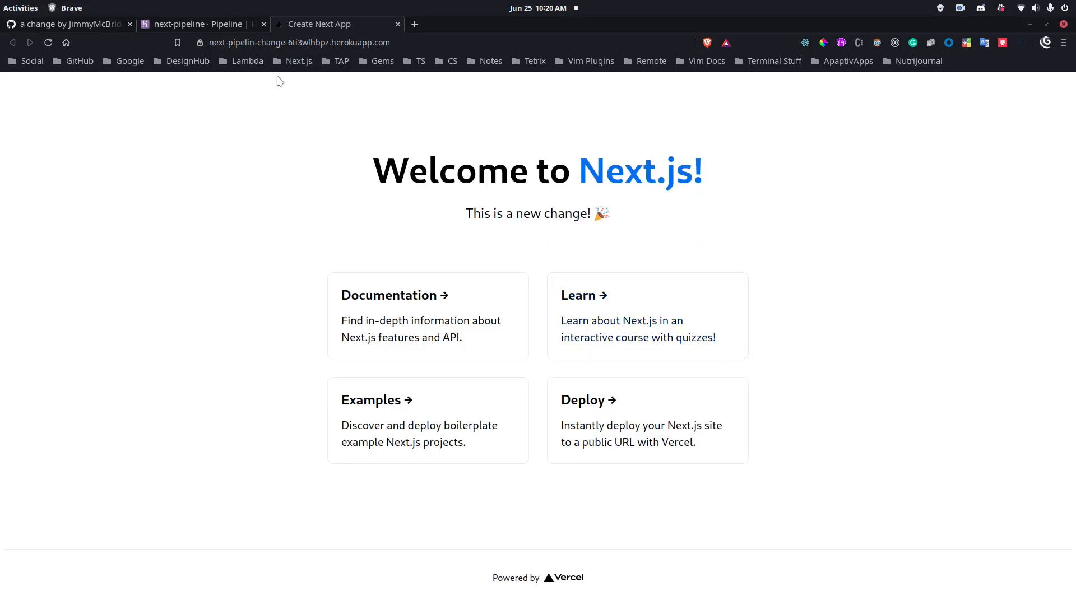
Return to pull request #1 on GitHub and merge it into master, confirming the merge with the default message
left_click(184, 25)
left_click(82, 24)
scroll(310, 440, "down", 3)
left_click(310, 440)
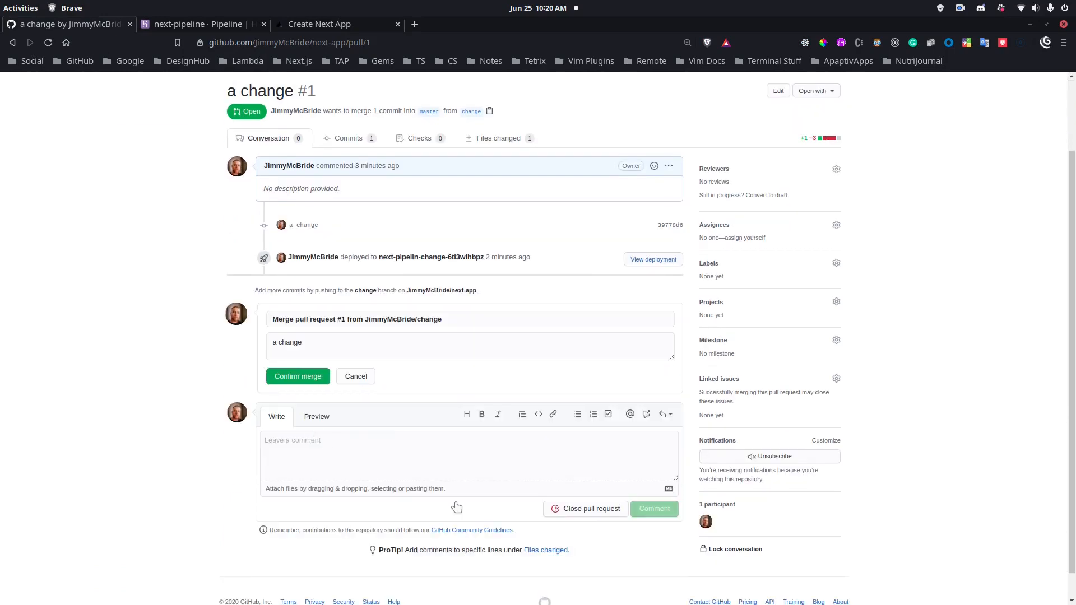
left_click(300, 378)
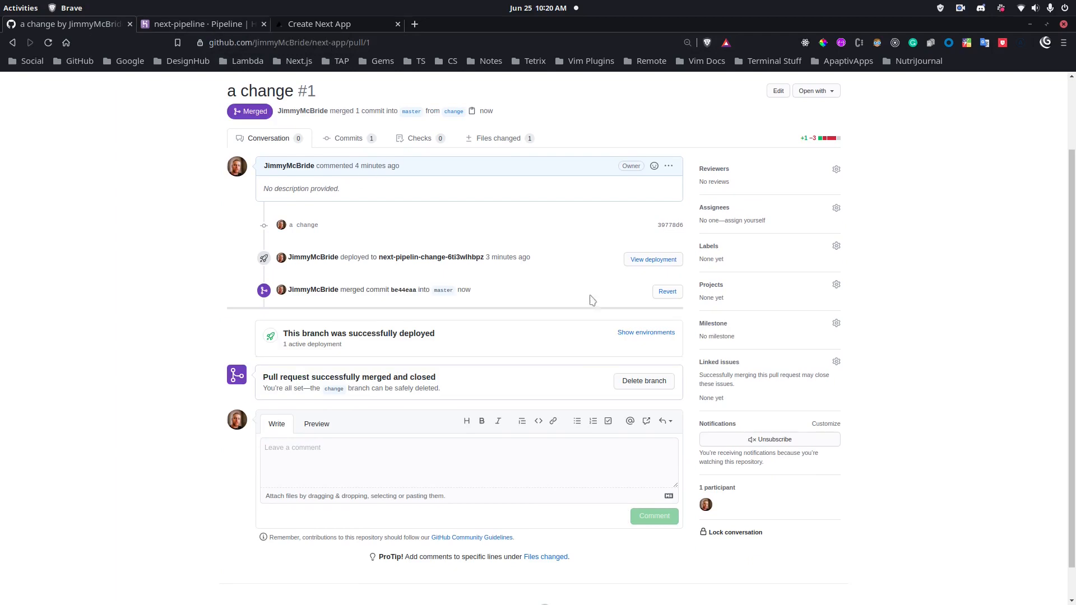
Delete the merged change branch from the pull request and return to the next-app repository's code page
left_click(653, 383)
scroll(386, 382, "up", 3)
left_click(44, 144)
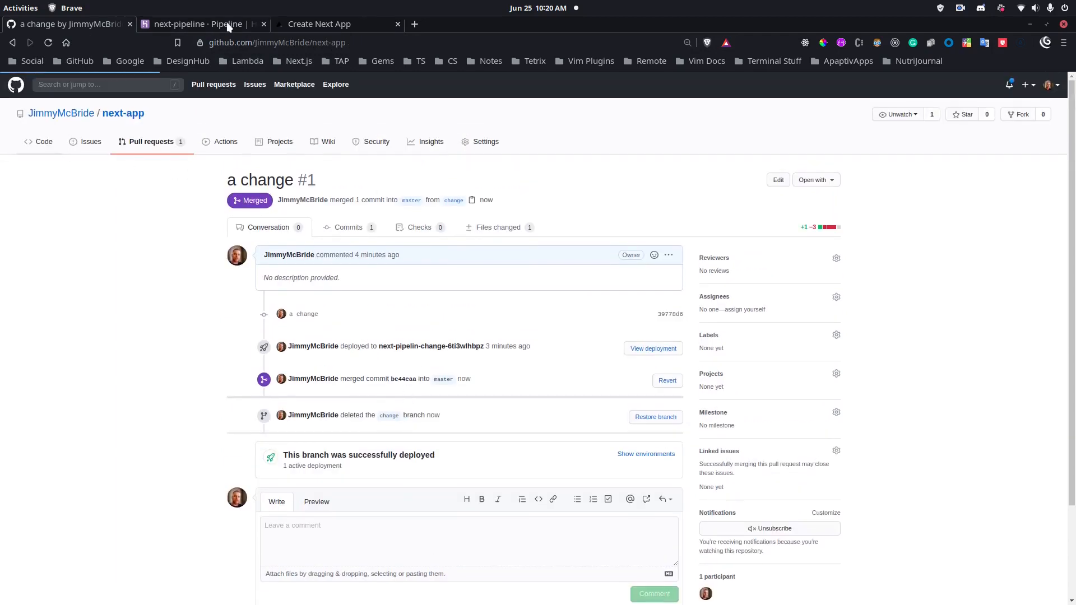
Follow the automatic staging build on next-pipeline, and once it is deployed open next-app-stage to check its address and description text
left_click(207, 25)
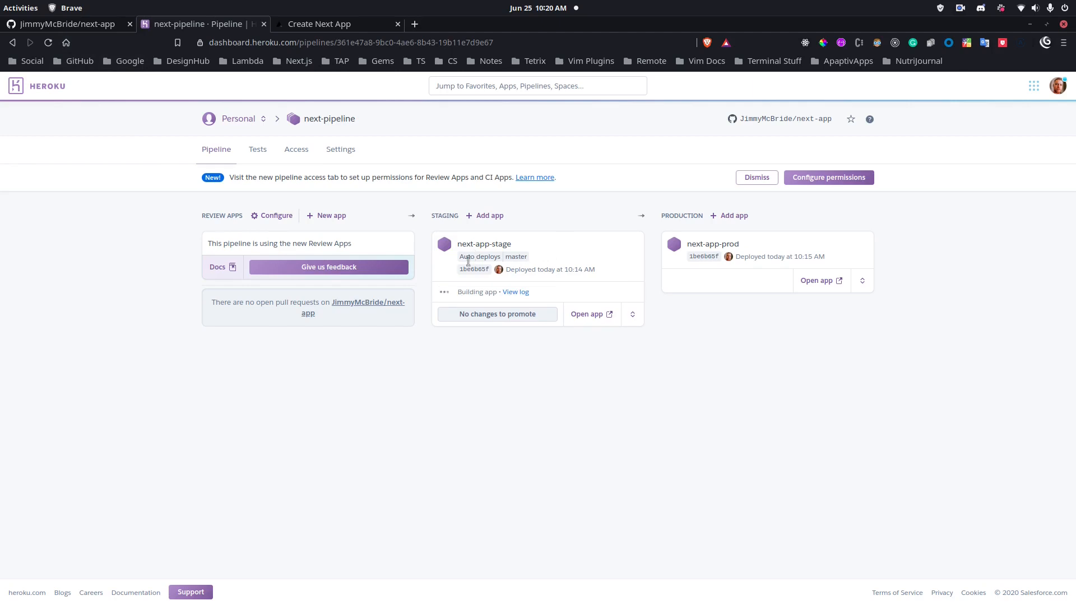
left_click_drag(456, 292, 480, 292)
left_click(467, 290)
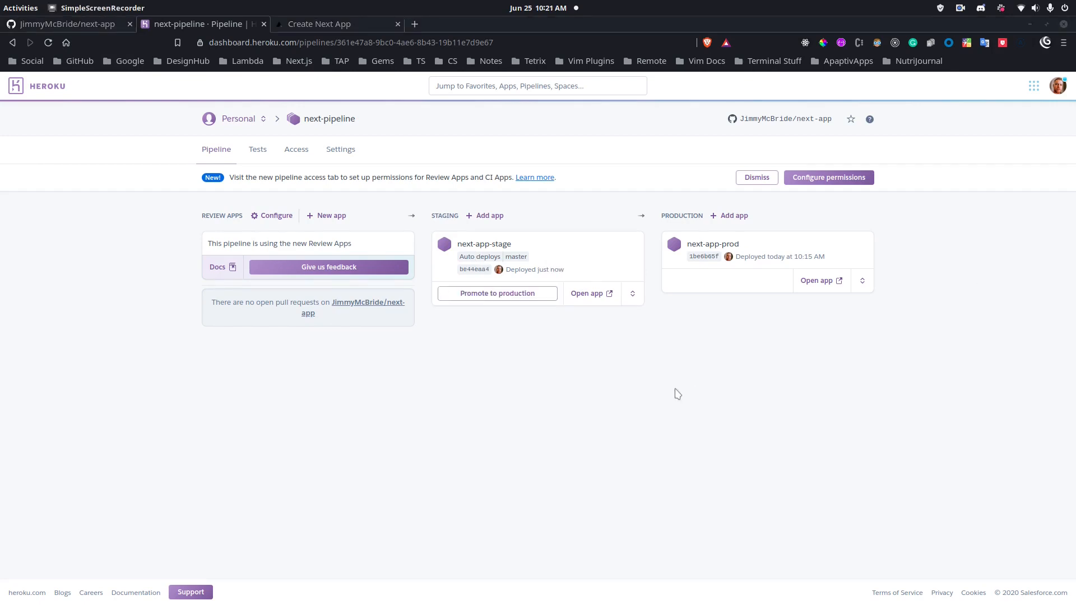
left_click(585, 296)
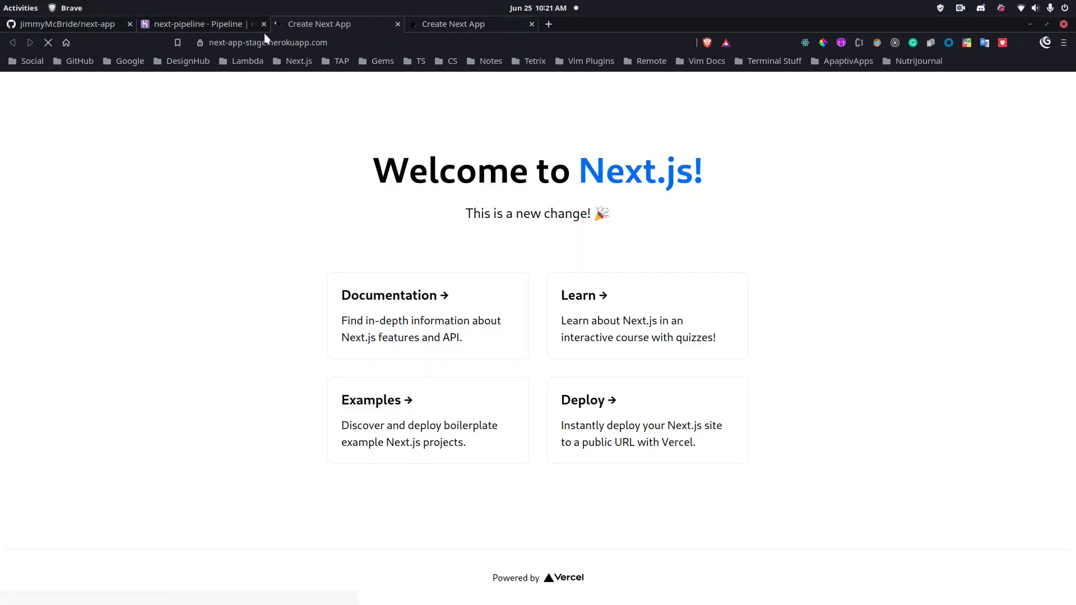
left_click_drag(249, 41, 266, 42)
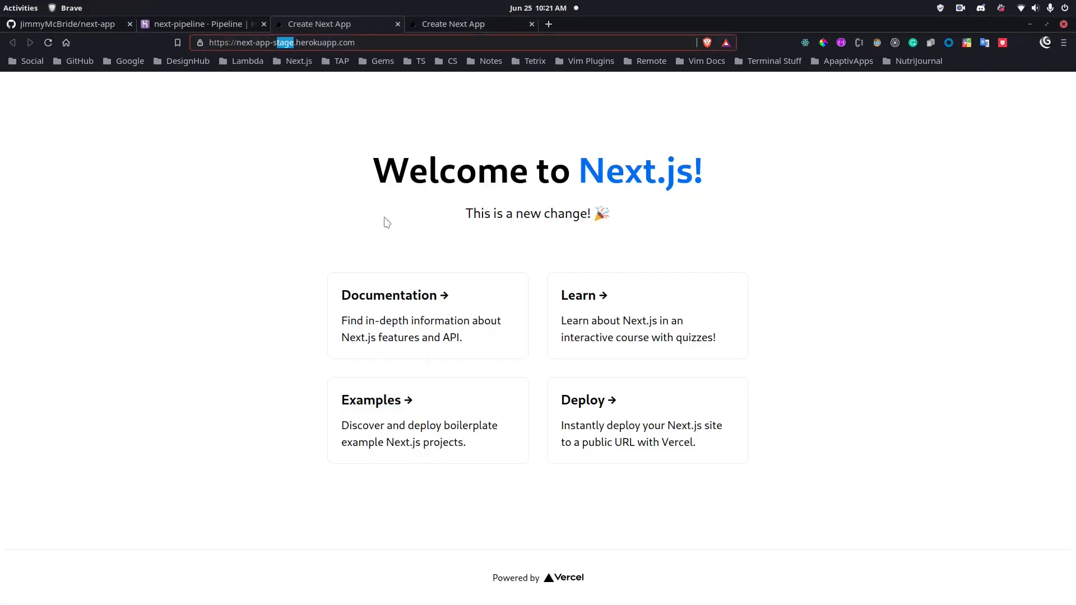
left_click_drag(470, 213, 637, 245)
left_click(684, 217)
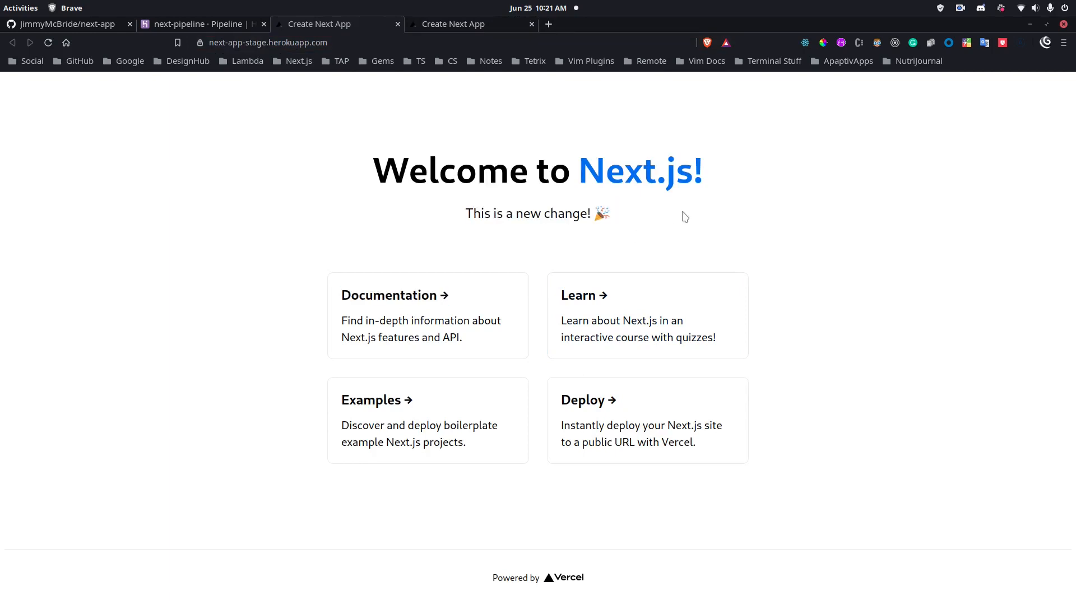
Close both opened app pages and promote next-app-stage to next-app-prod in the pipeline
left_click(530, 24)
left_click(398, 24)
left_click(505, 299)
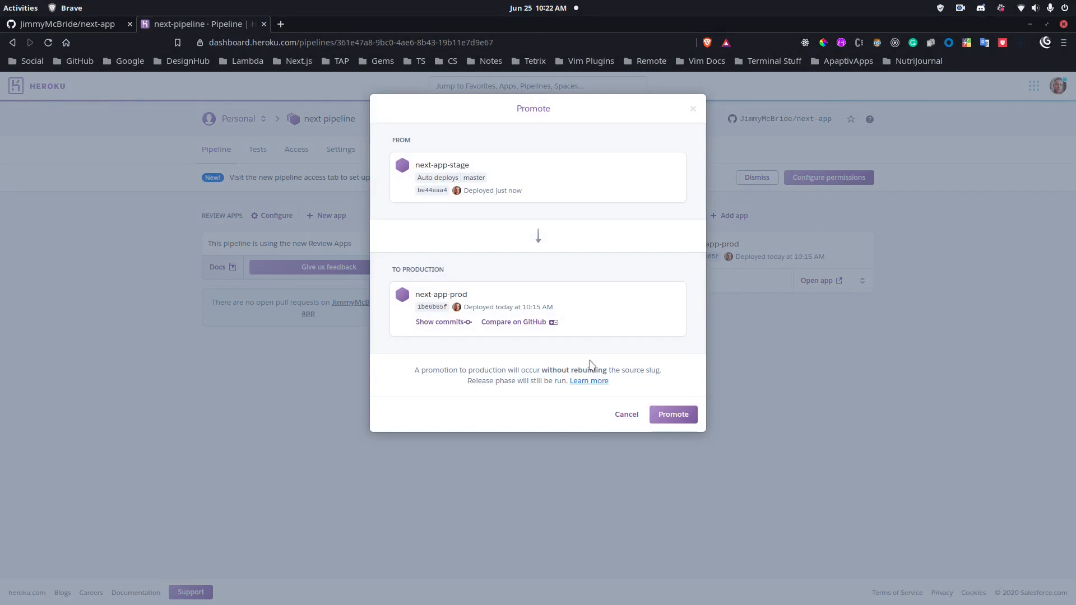
left_click(667, 414)
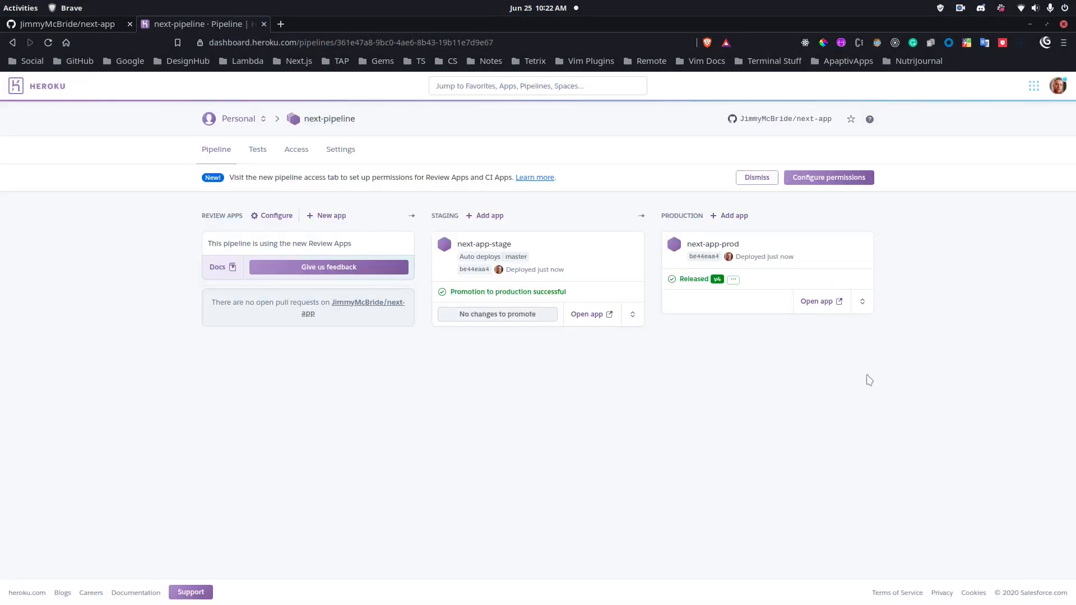
Open the next-app-prod production app, check its address and description text, and close it to return to the pipeline
left_click(806, 302)
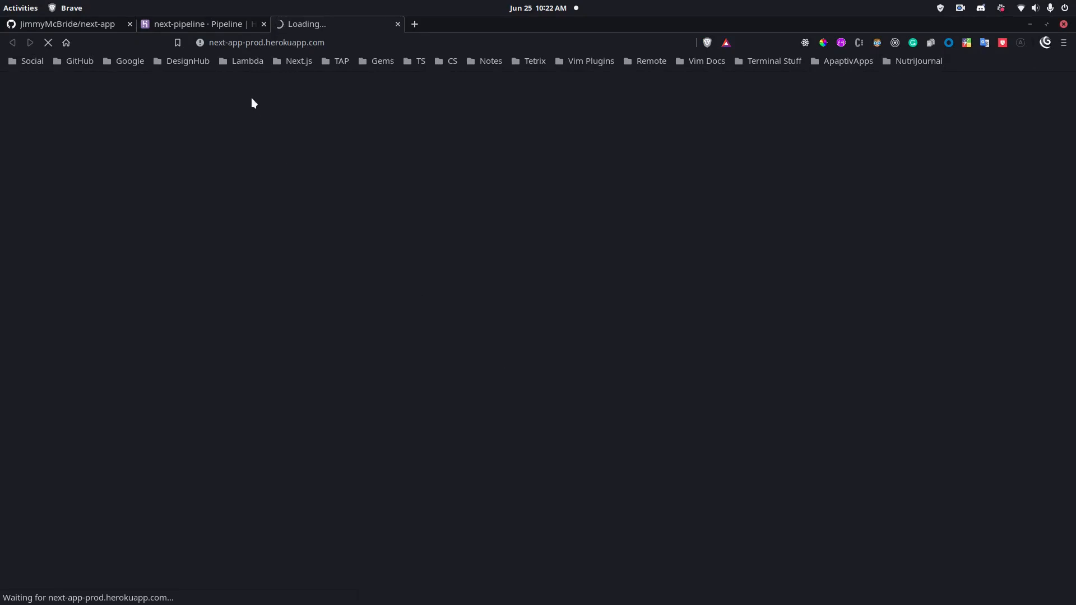
left_click_drag(228, 43, 261, 42)
left_click(431, 250)
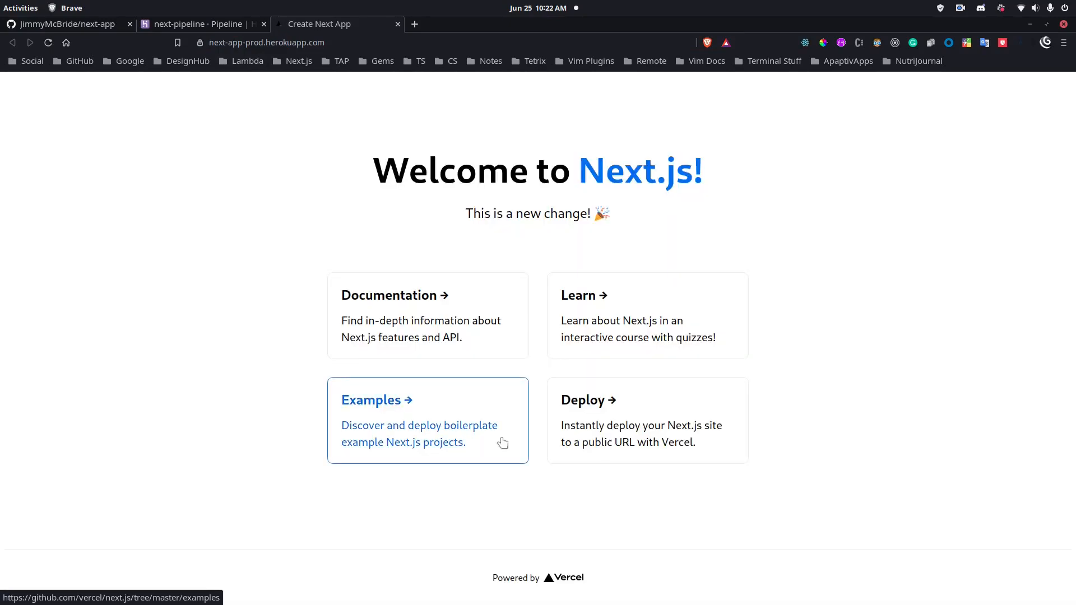
left_click_drag(469, 210, 611, 225)
left_click(694, 218)
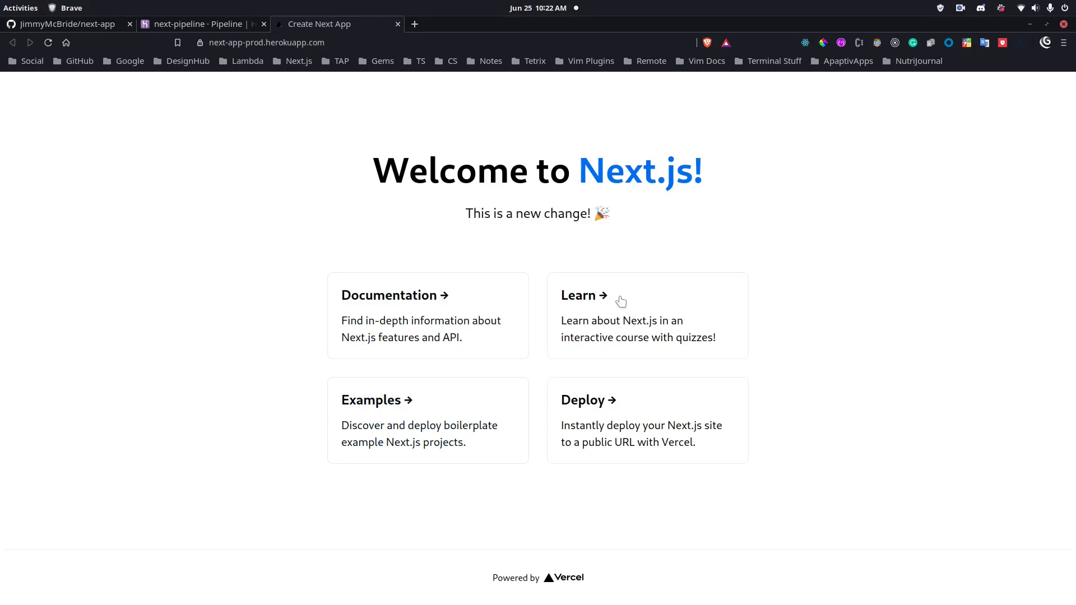
left_click(399, 23)
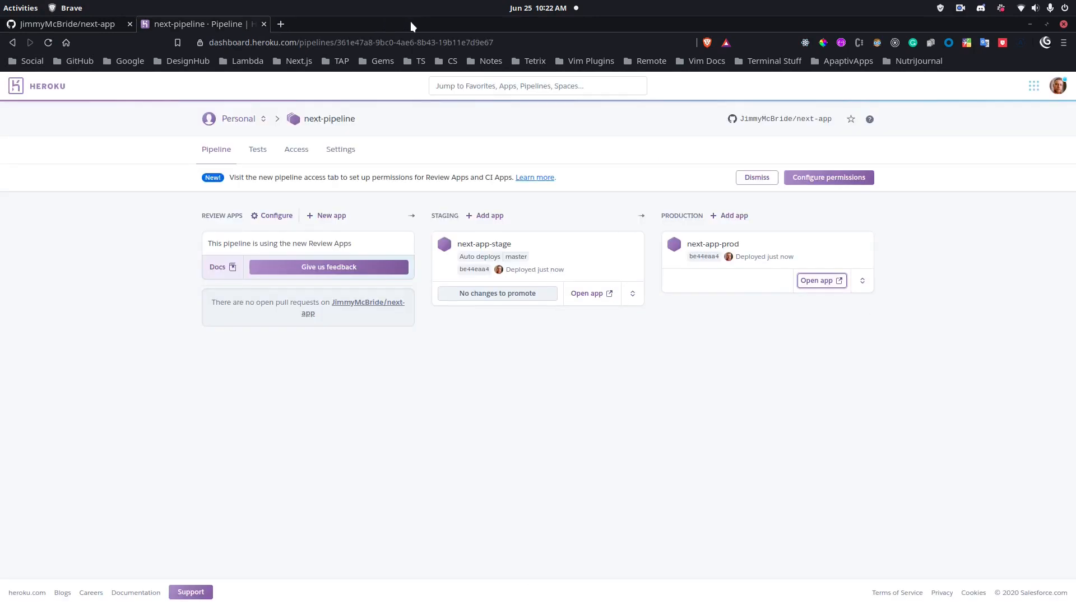